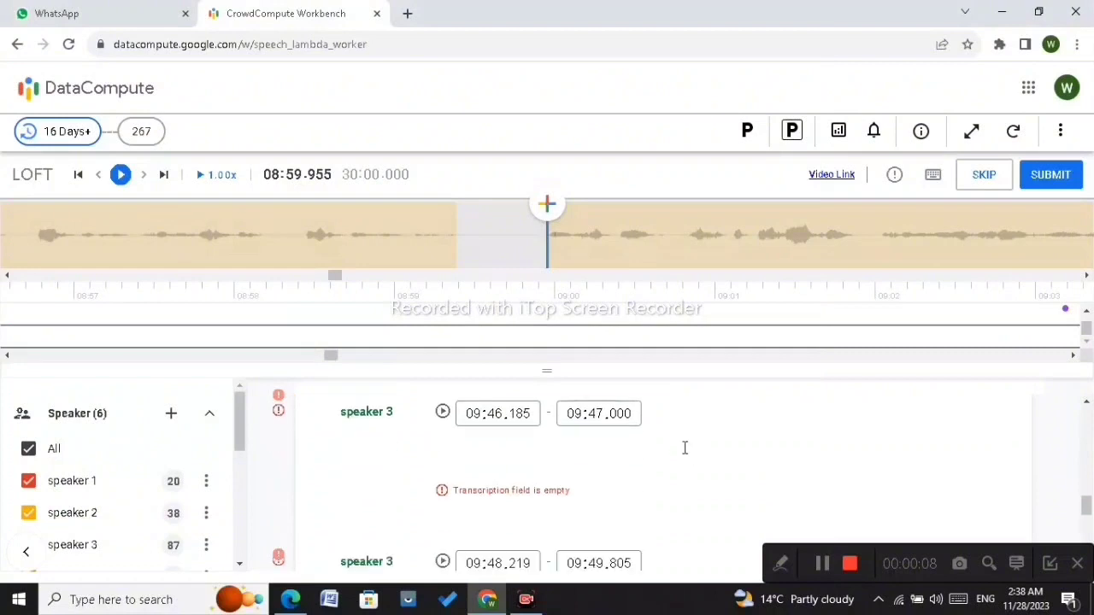
Step: Review the speaker 3 segments in the transcription list from 09:46 through 14:56, checking their time ranges and transcription fields
{"action": "scroll", "coordinate": [684, 454], "scroll_direction": "down", "scroll_amount": 2}
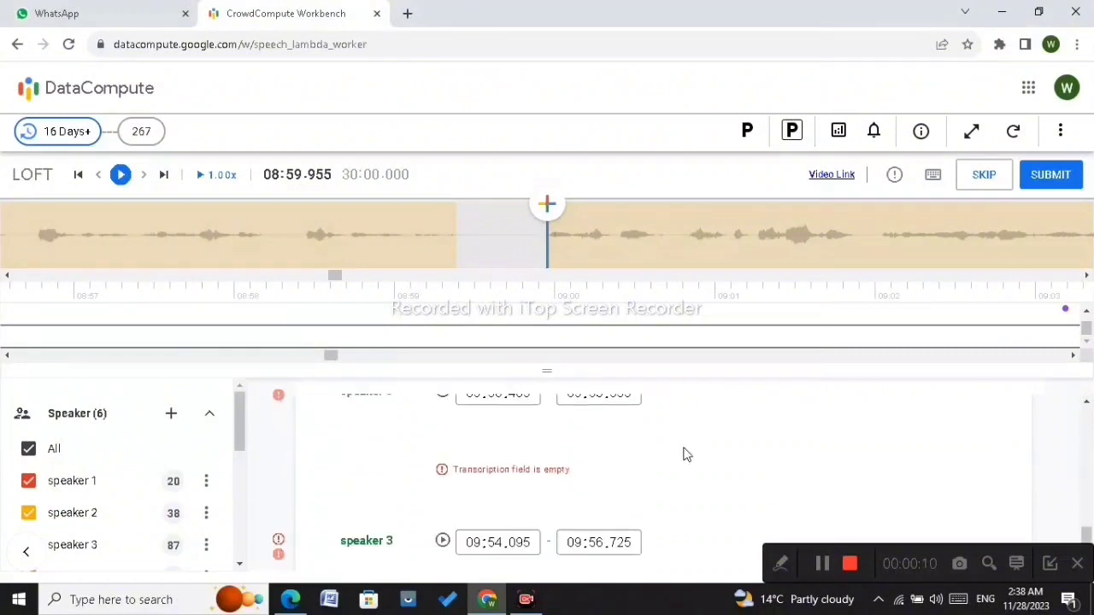
{"action": "scroll", "coordinate": [684, 455], "scroll_direction": "down", "scroll_amount": 6}
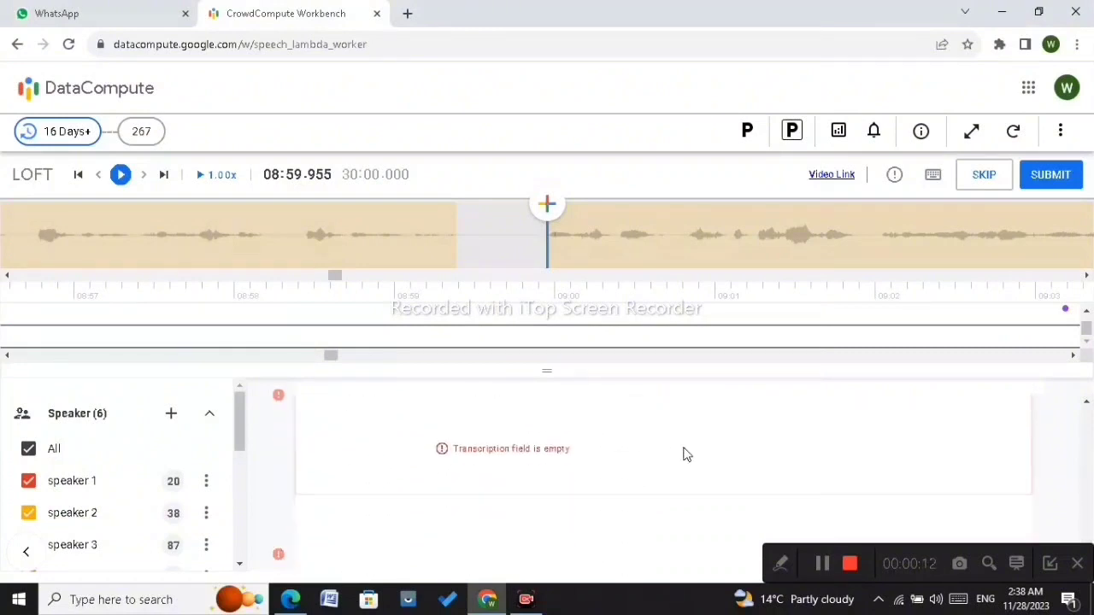
{"action": "scroll", "coordinate": [683, 455], "scroll_direction": "down", "scroll_amount": 6}
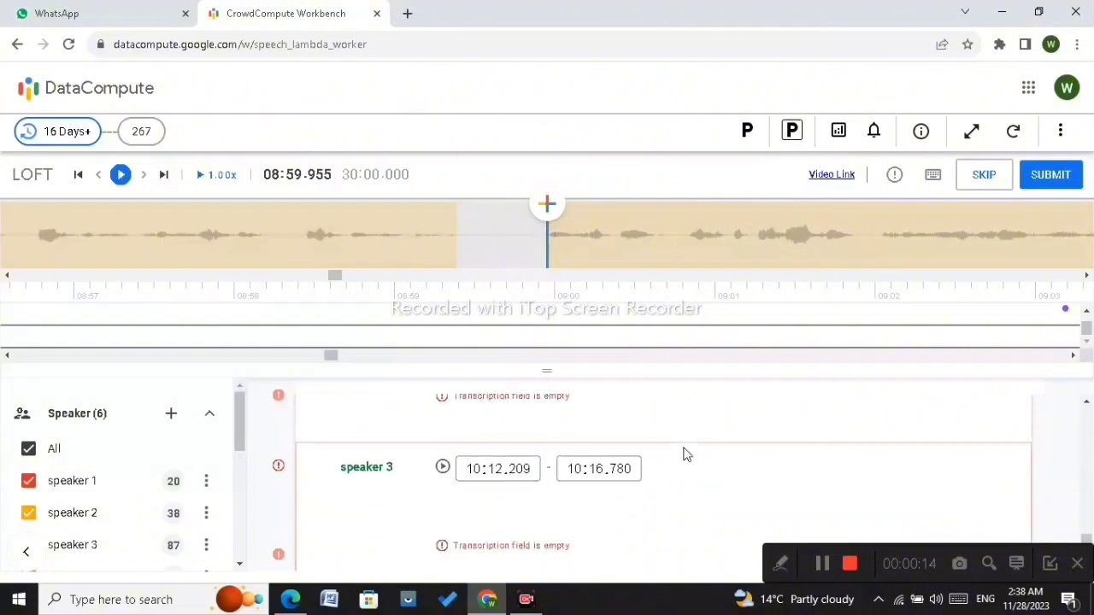
{"action": "scroll", "coordinate": [684, 454], "scroll_direction": "down", "scroll_amount": 6}
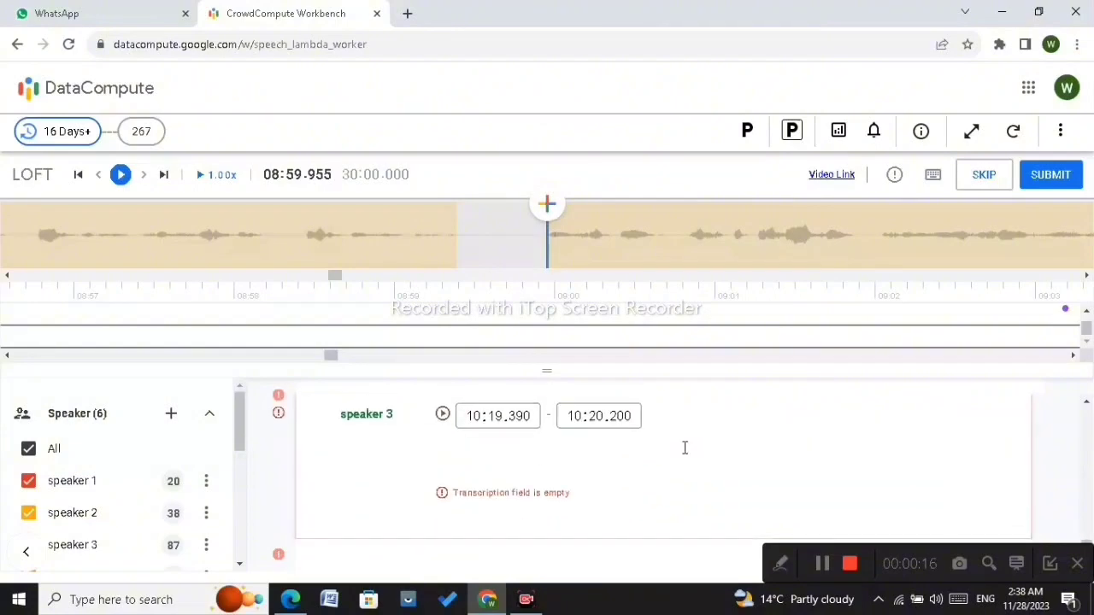
{"action": "scroll", "coordinate": [684, 451], "scroll_direction": "down", "scroll_amount": 6}
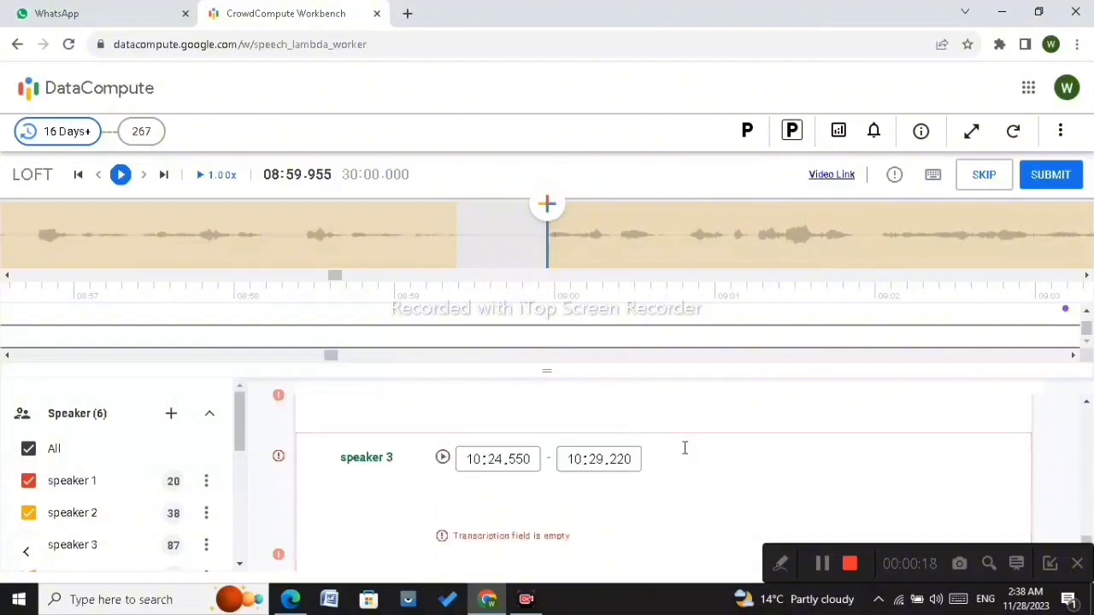
{"action": "scroll", "coordinate": [683, 455], "scroll_direction": "down", "scroll_amount": 6}
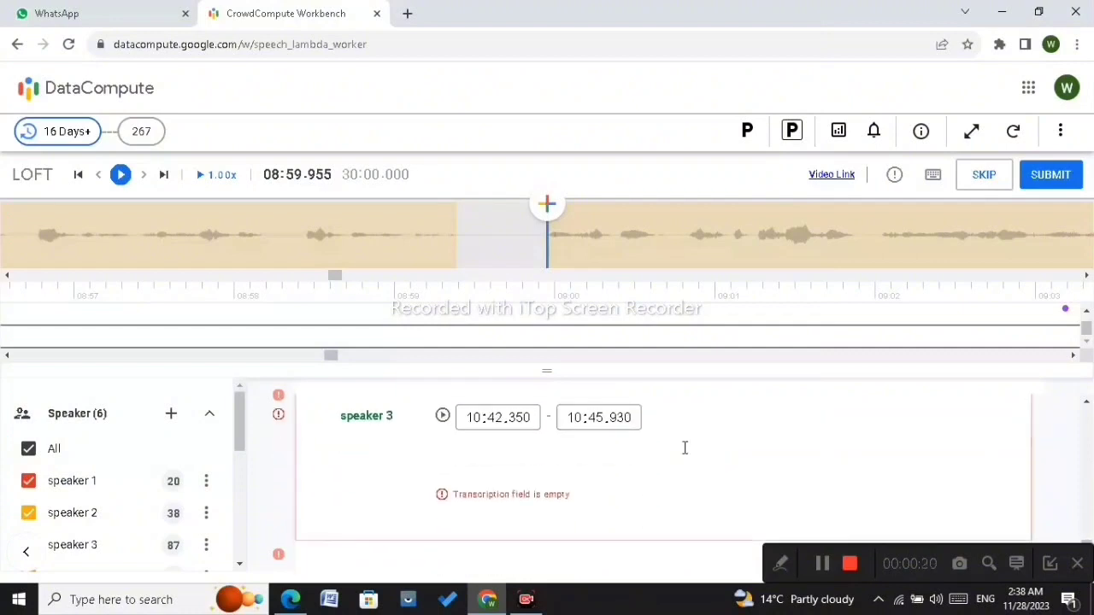
{"action": "scroll", "coordinate": [684, 455], "scroll_direction": "down", "scroll_amount": 2}
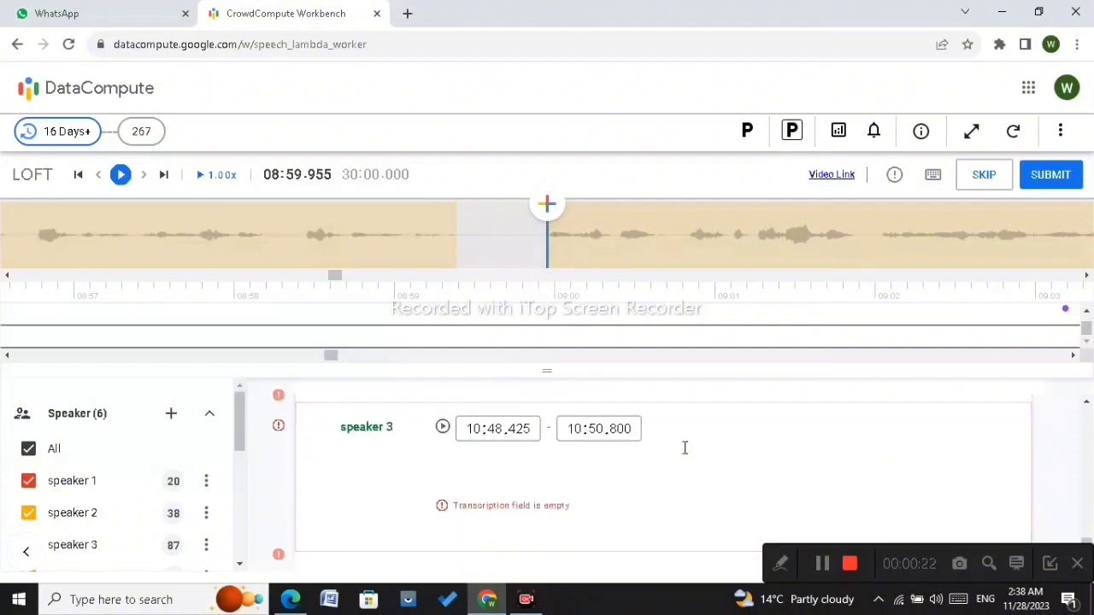
{"action": "scroll", "coordinate": [684, 450], "scroll_direction": "down", "scroll_amount": 6}
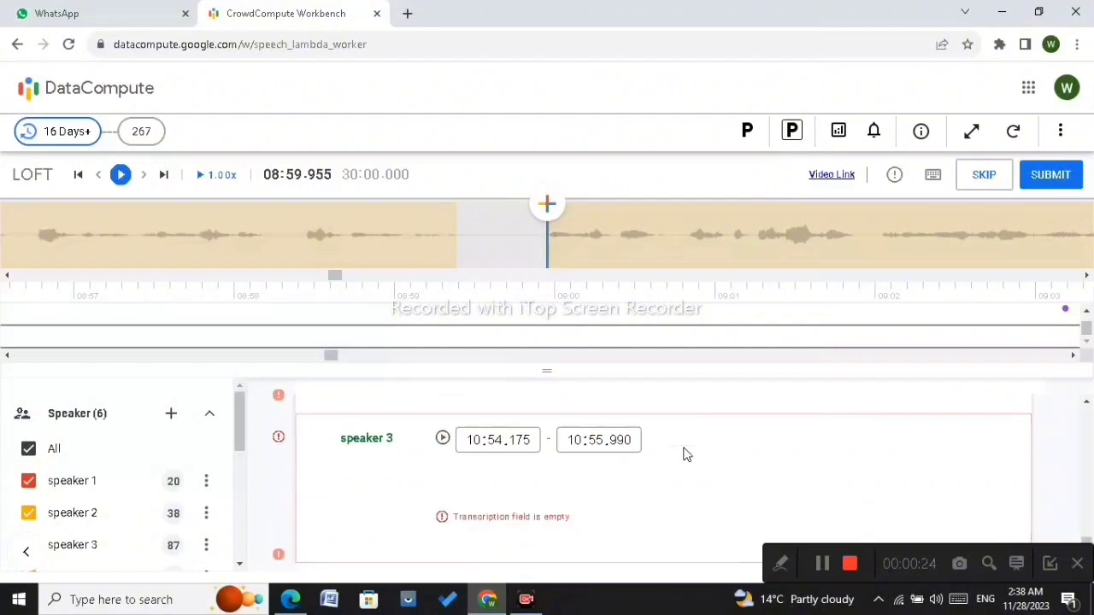
{"action": "scroll", "coordinate": [684, 453], "scroll_direction": "down", "scroll_amount": 6}
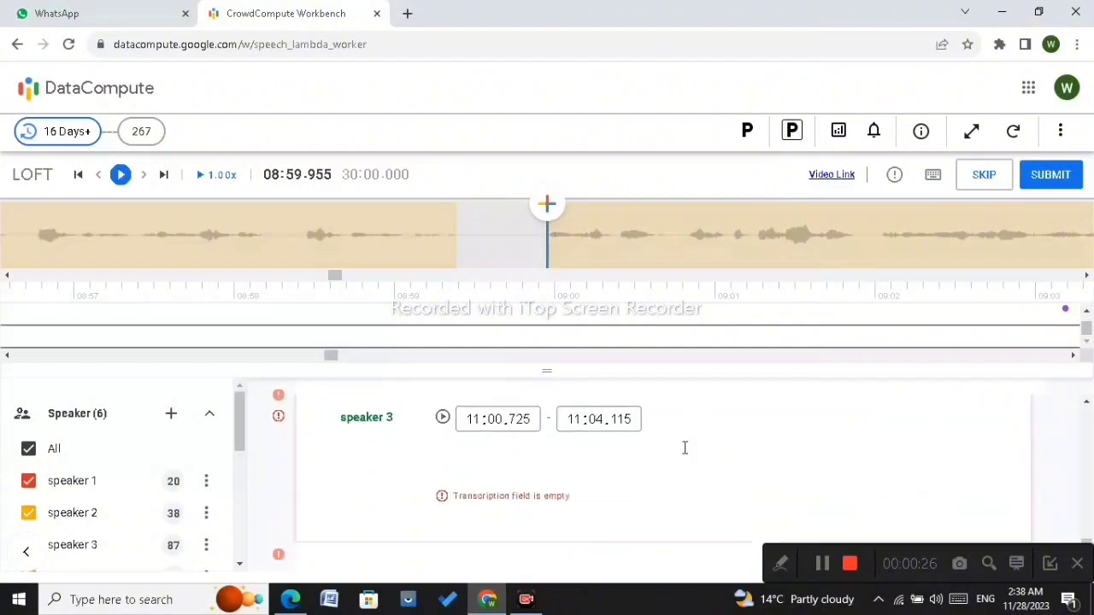
{"action": "scroll", "coordinate": [684, 452], "scroll_direction": "down", "scroll_amount": 6}
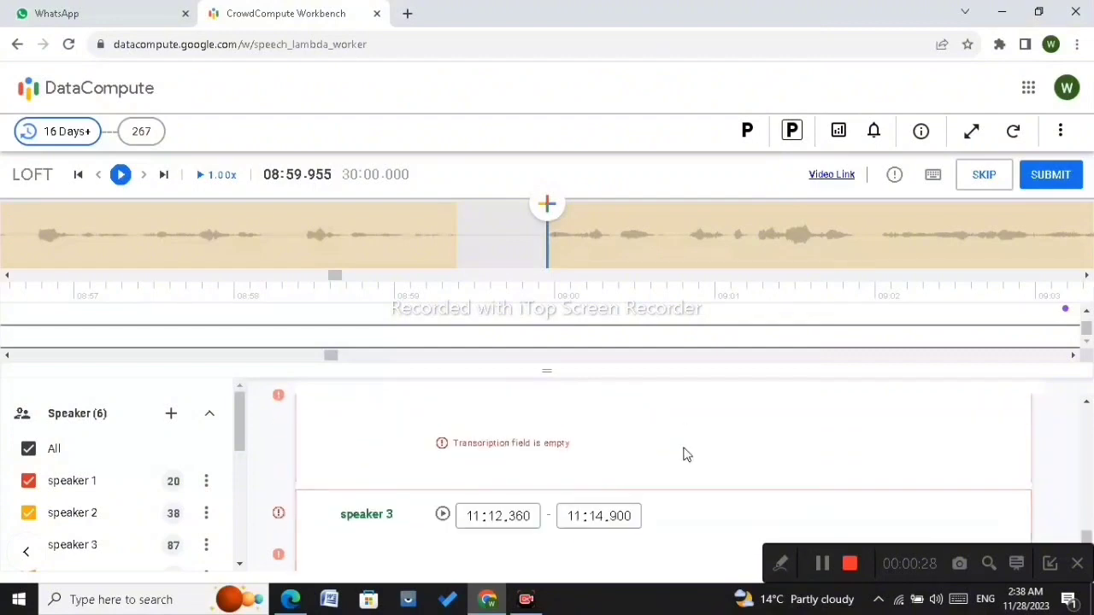
{"action": "scroll", "coordinate": [684, 453], "scroll_direction": "down", "scroll_amount": 6}
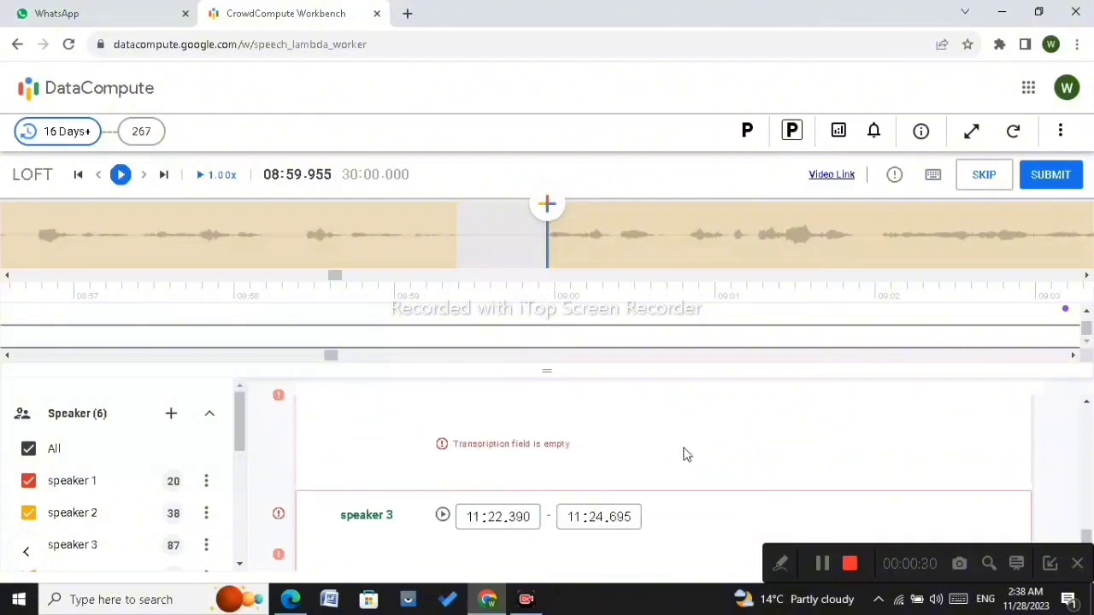
{"action": "scroll", "coordinate": [683, 454], "scroll_direction": "down", "scroll_amount": 6}
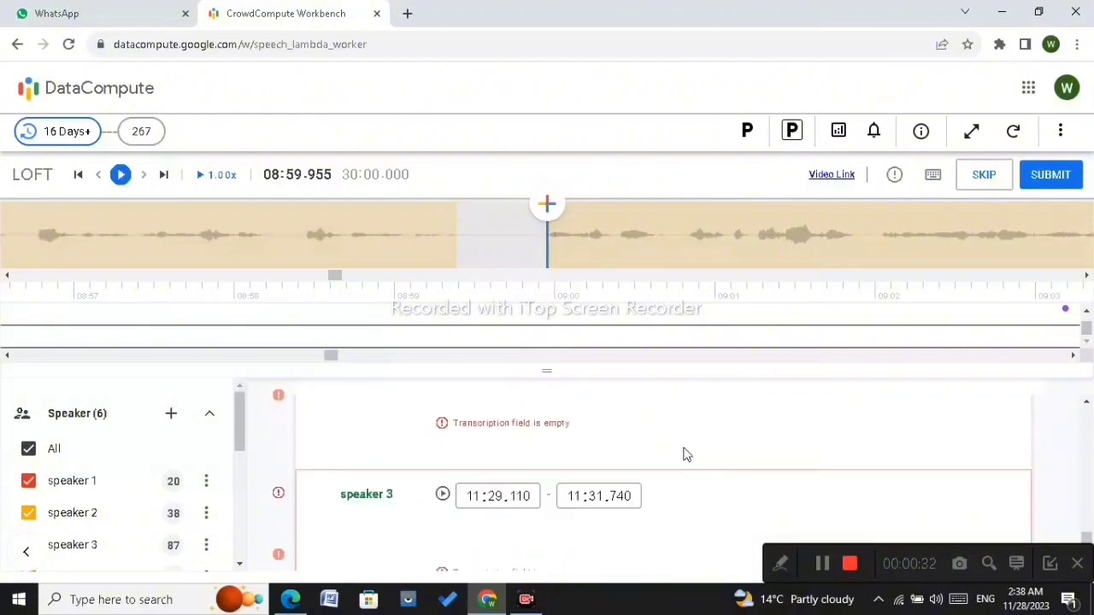
{"action": "scroll", "coordinate": [684, 453], "scroll_direction": "down", "scroll_amount": 6}
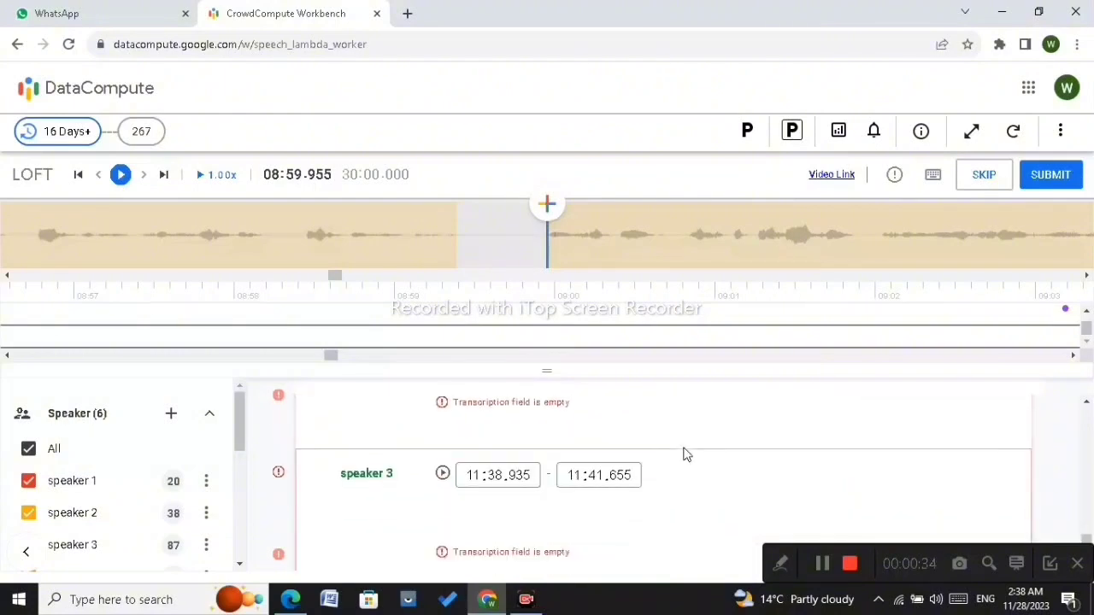
{"action": "scroll", "coordinate": [684, 454], "scroll_direction": "down", "scroll_amount": 6}
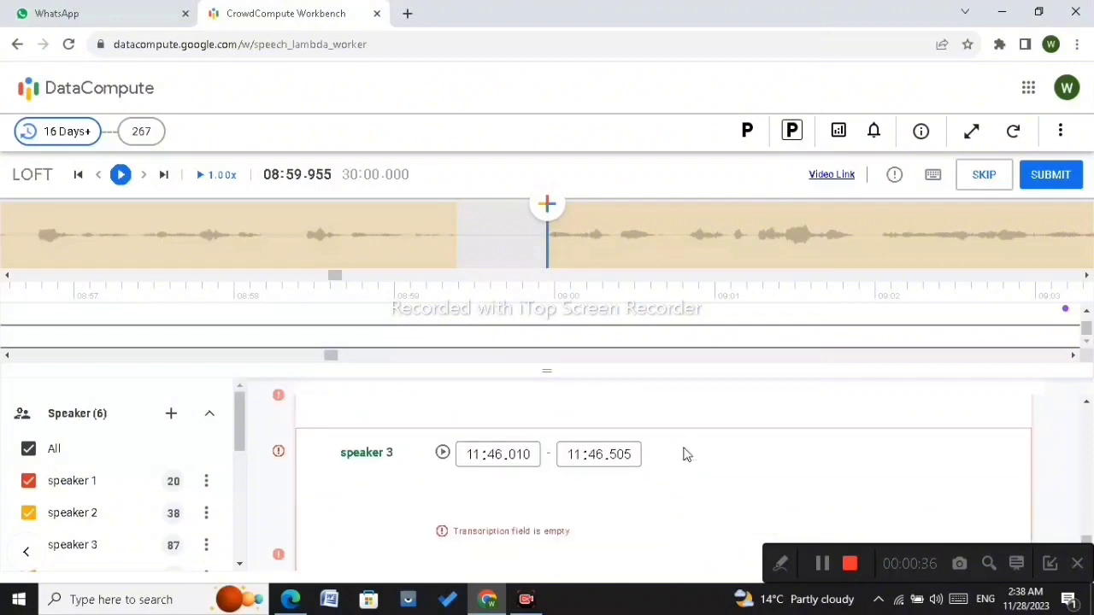
{"action": "scroll", "coordinate": [684, 453], "scroll_direction": "down", "scroll_amount": 6}
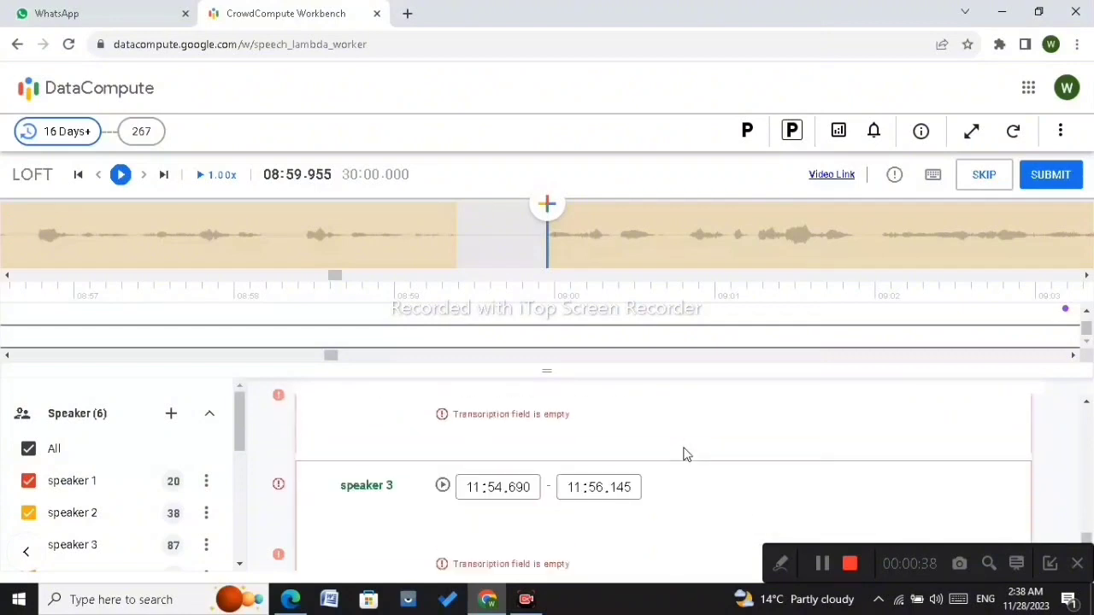
{"action": "scroll", "coordinate": [684, 453], "scroll_direction": "down", "scroll_amount": 6}
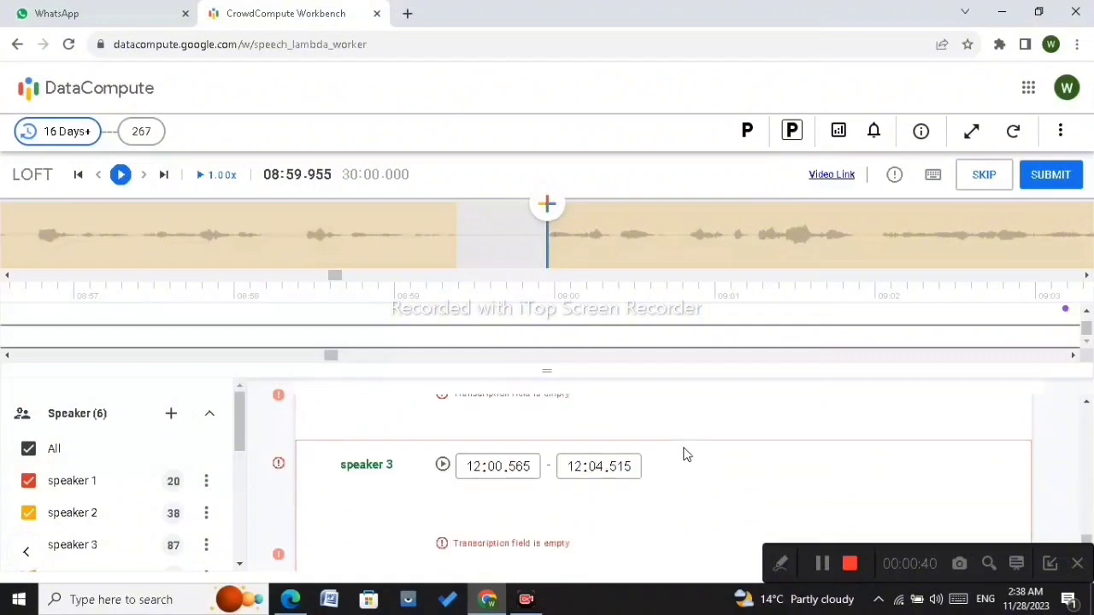
{"action": "scroll", "coordinate": [684, 454], "scroll_direction": "down", "scroll_amount": 6}
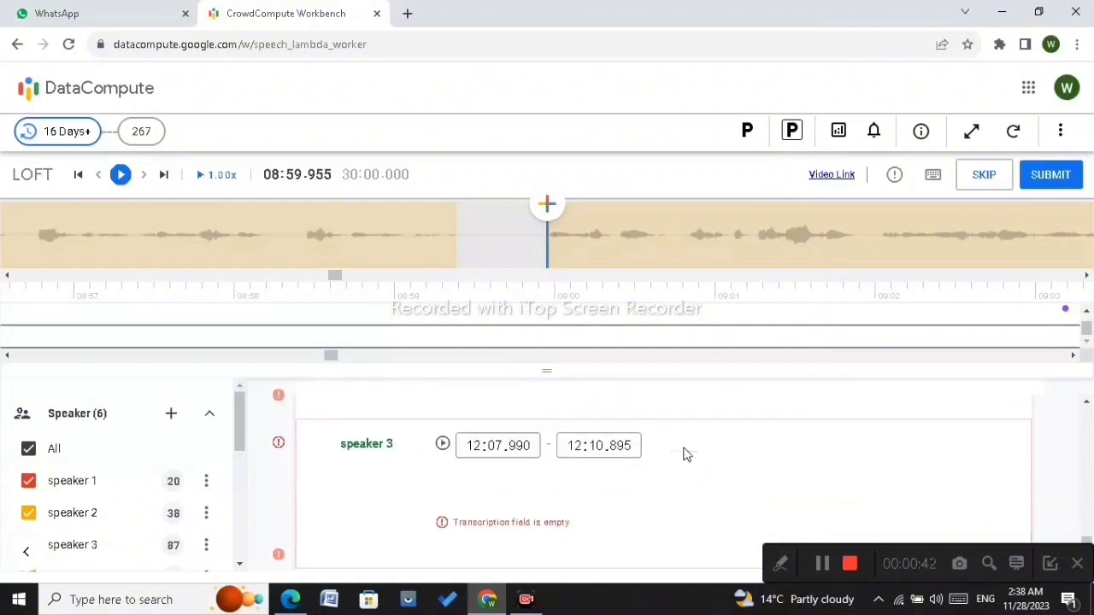
{"action": "scroll", "coordinate": [684, 453], "scroll_direction": "down", "scroll_amount": 6}
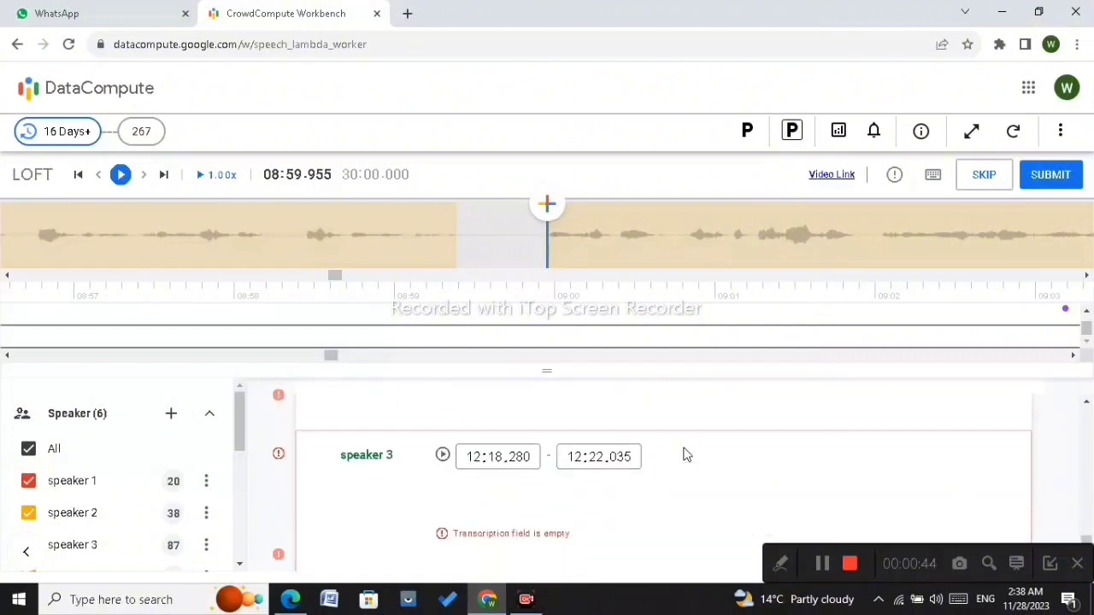
{"action": "scroll", "coordinate": [683, 454], "scroll_direction": "down", "scroll_amount": 6}
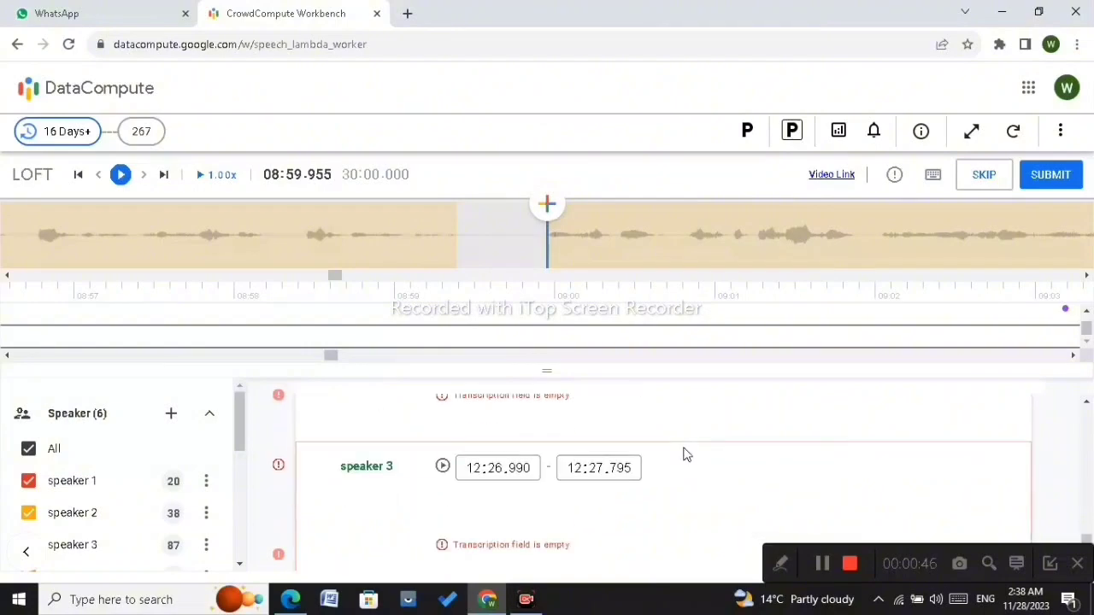
{"action": "scroll", "coordinate": [684, 453], "scroll_direction": "down", "scroll_amount": 6}
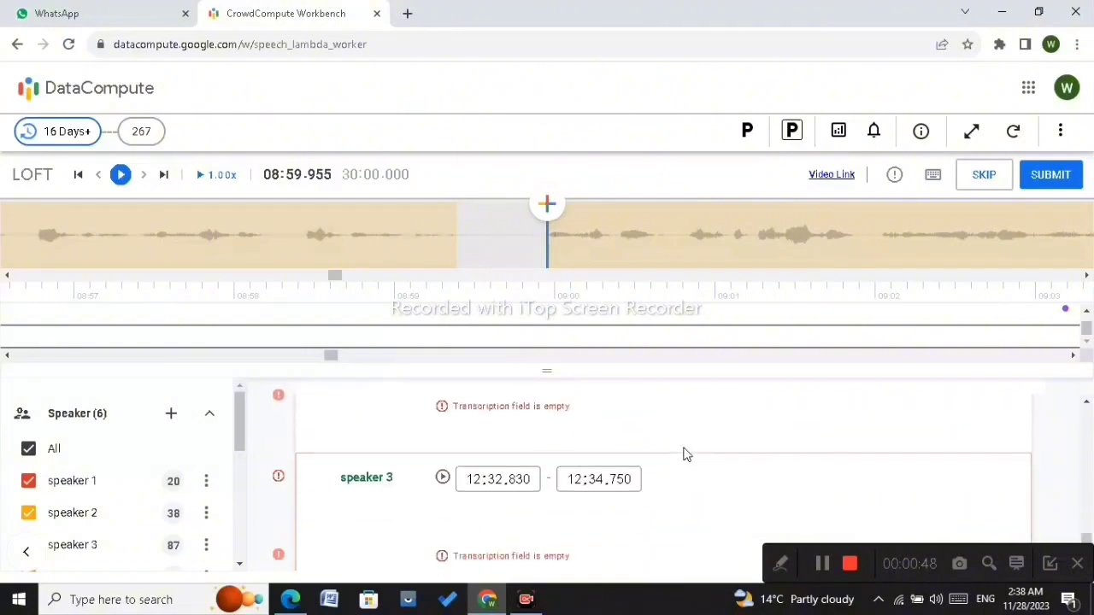
{"action": "scroll", "coordinate": [683, 454], "scroll_direction": "down", "scroll_amount": 6}
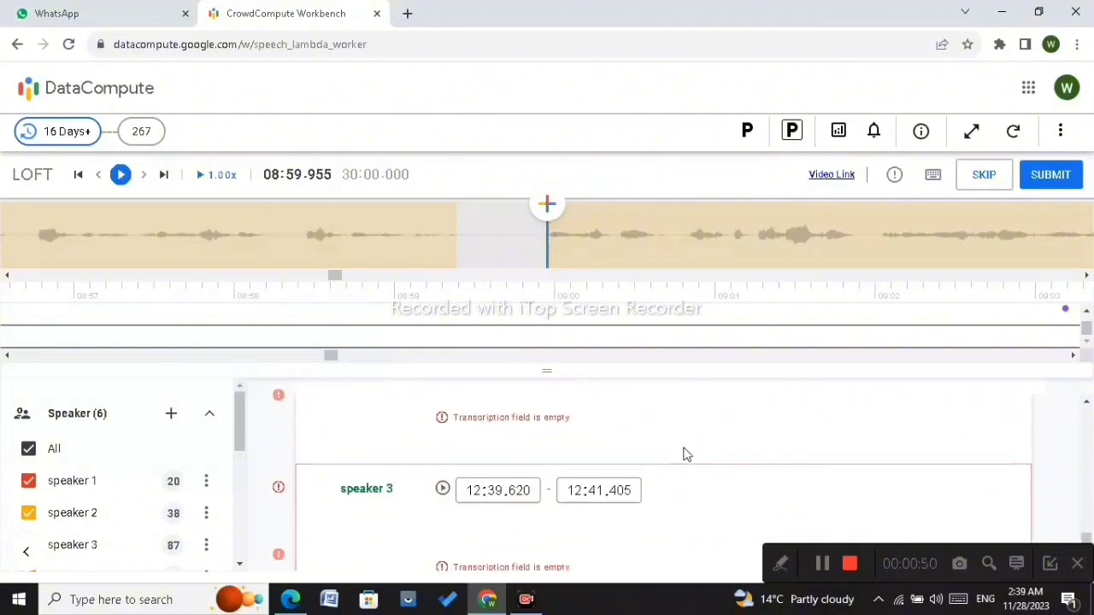
{"action": "scroll", "coordinate": [684, 454], "scroll_direction": "down", "scroll_amount": 6}
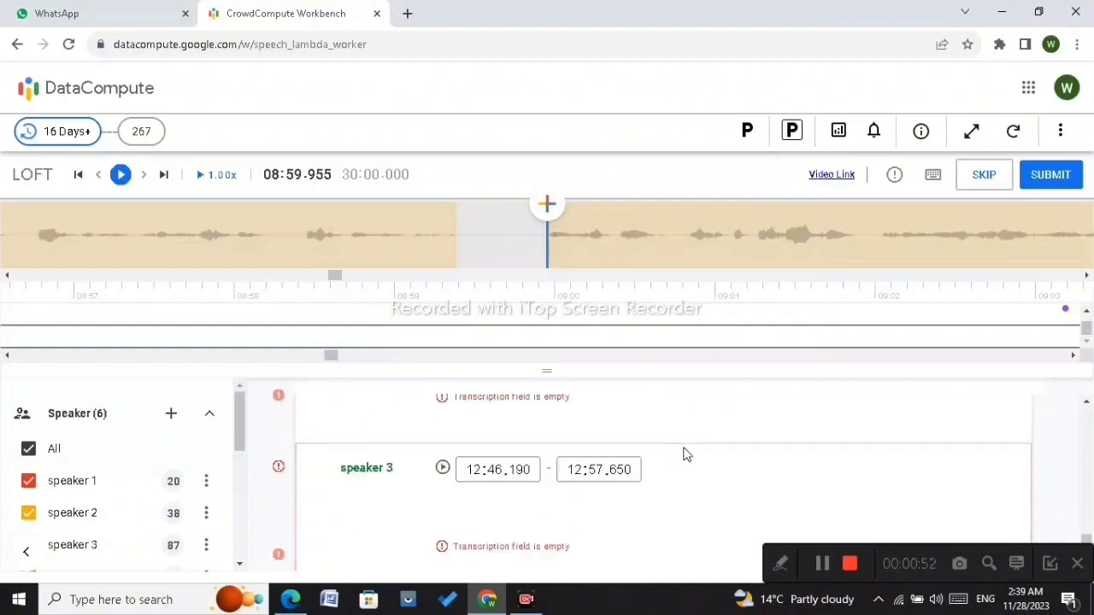
{"action": "scroll", "coordinate": [683, 454], "scroll_direction": "down", "scroll_amount": 6}
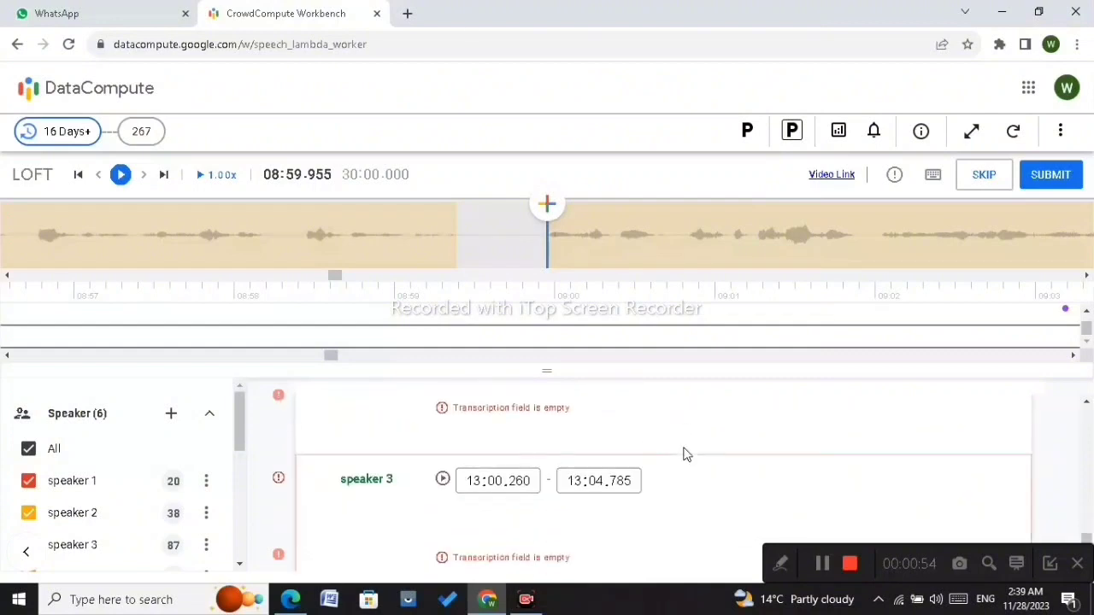
{"action": "scroll", "coordinate": [684, 454], "scroll_direction": "down", "scroll_amount": 6}
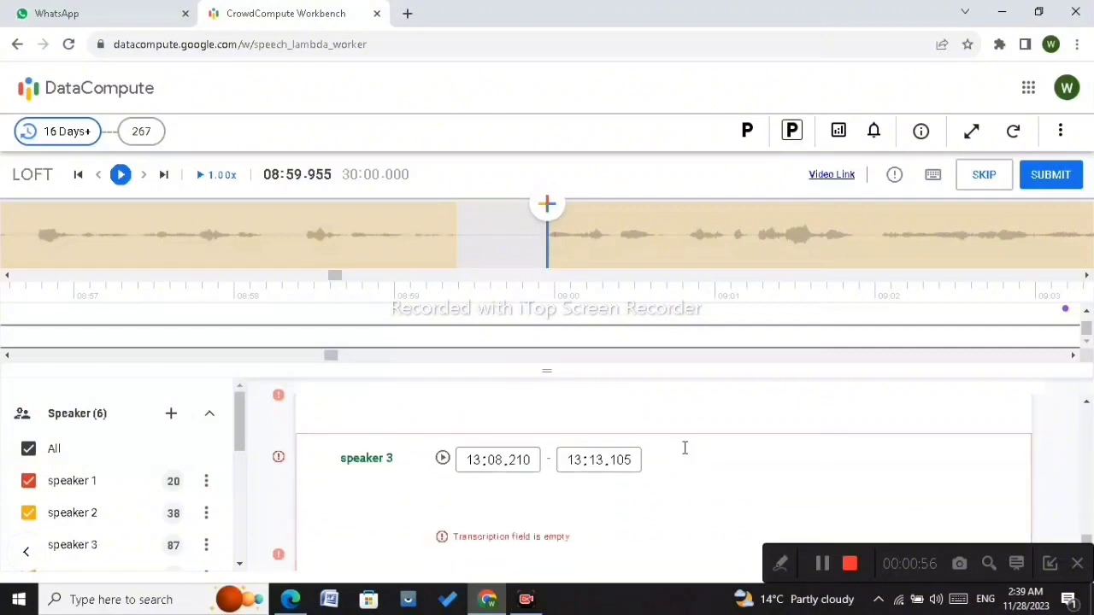
{"action": "scroll", "coordinate": [685, 448], "scroll_direction": "down", "scroll_amount": 6}
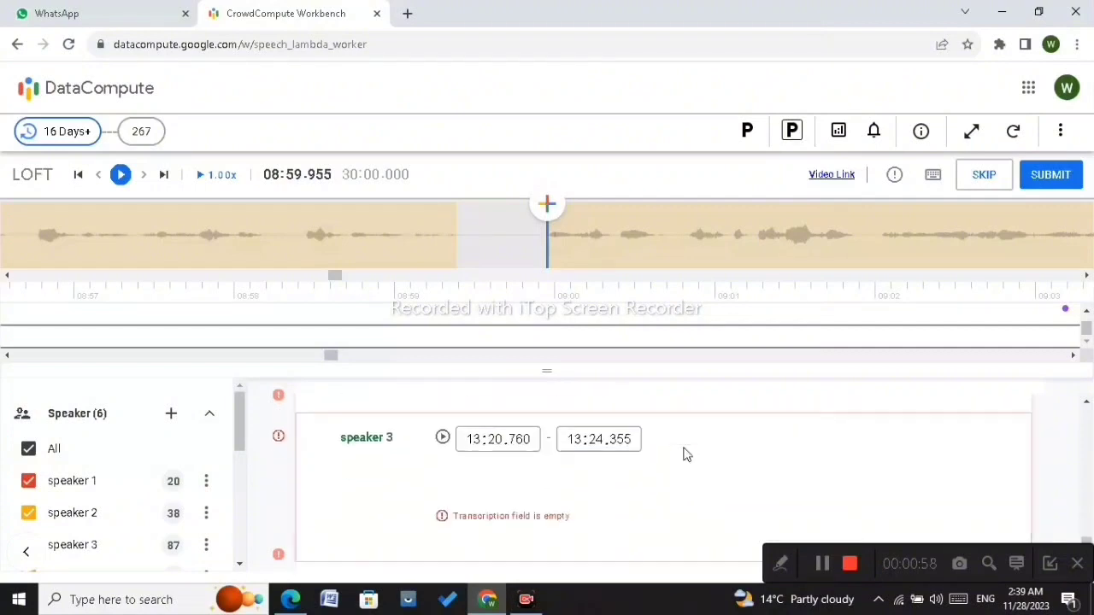
{"action": "scroll", "coordinate": [684, 453], "scroll_direction": "down", "scroll_amount": 6}
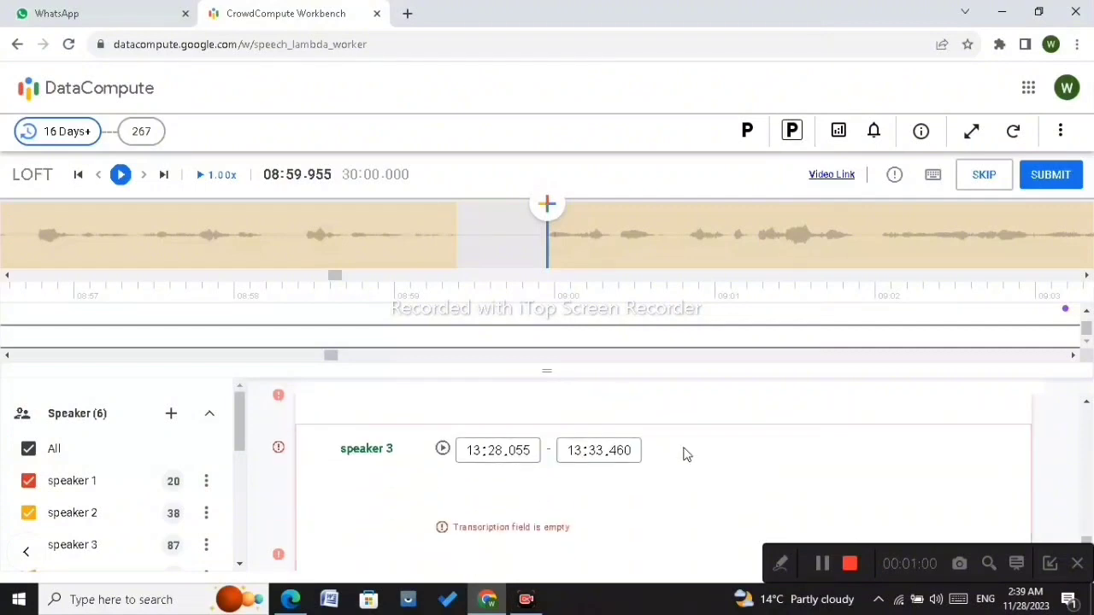
{"action": "scroll", "coordinate": [684, 454], "scroll_direction": "down", "scroll_amount": 6}
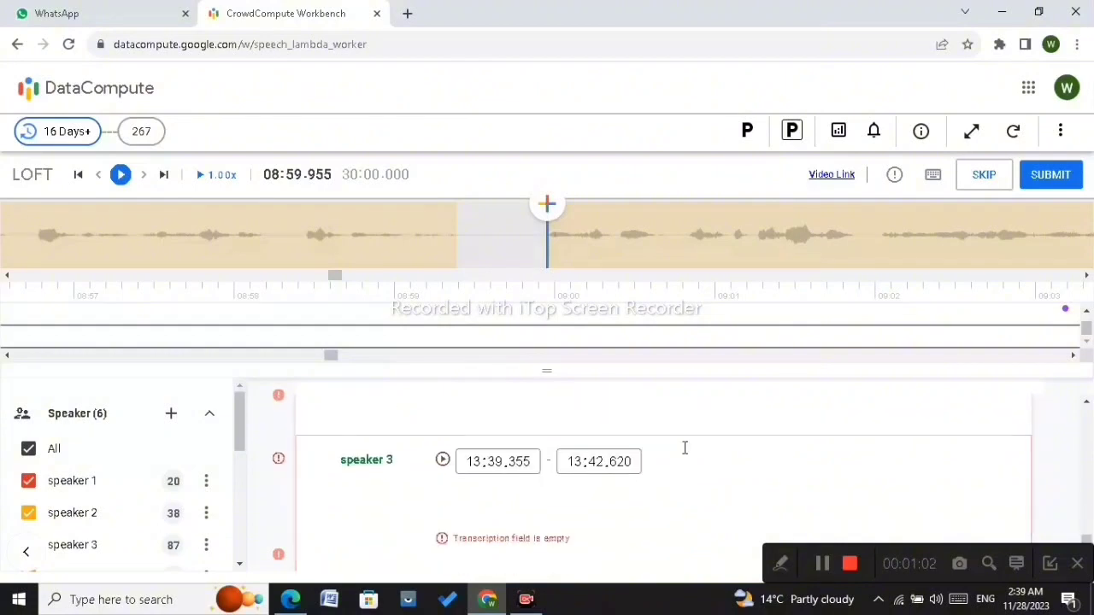
{"action": "scroll", "coordinate": [684, 451], "scroll_direction": "down", "scroll_amount": 6}
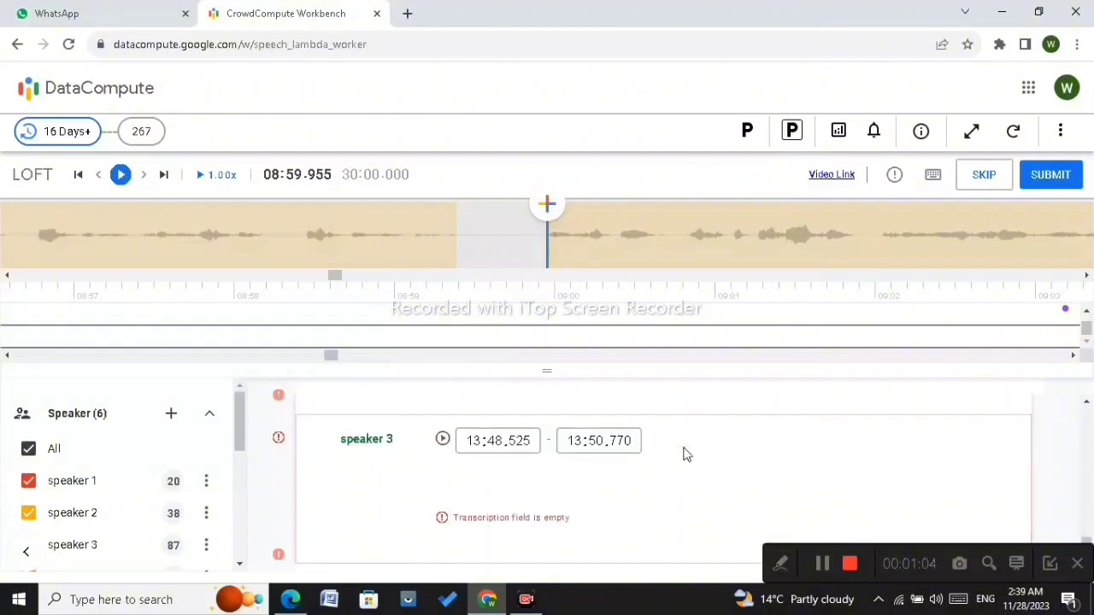
{"action": "scroll", "coordinate": [684, 454], "scroll_direction": "down", "scroll_amount": 6}
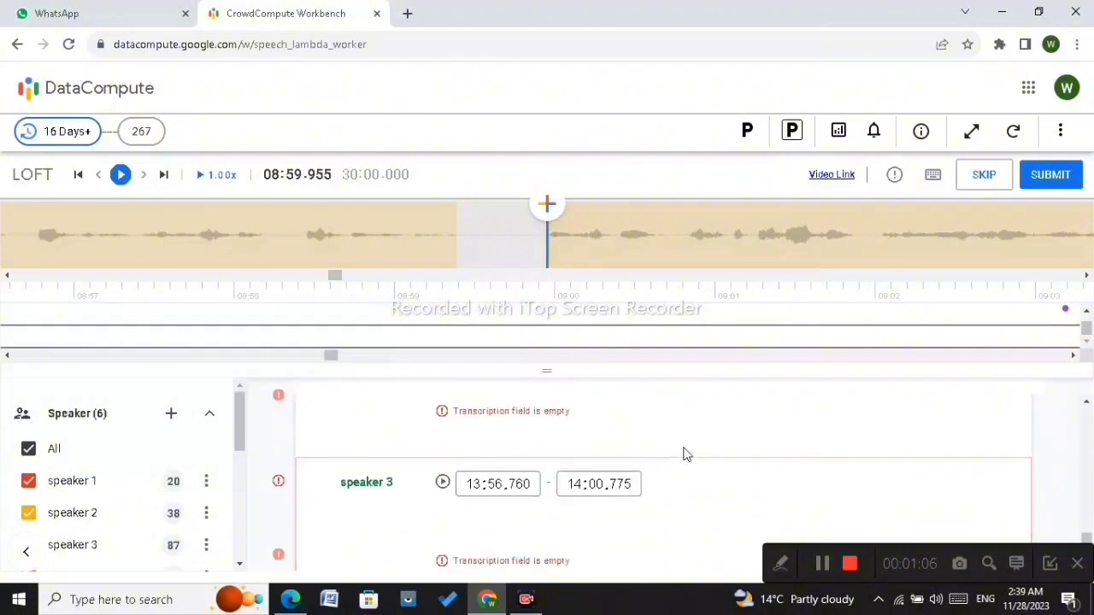
{"action": "scroll", "coordinate": [684, 454], "scroll_direction": "down", "scroll_amount": 6}
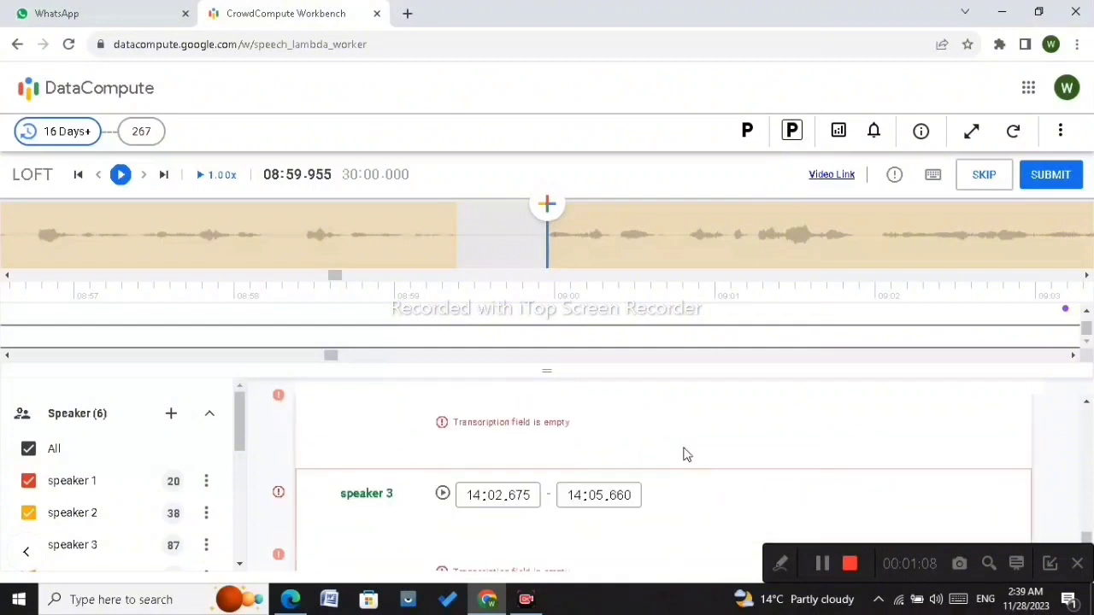
{"action": "scroll", "coordinate": [684, 454], "scroll_direction": "down", "scroll_amount": 6}
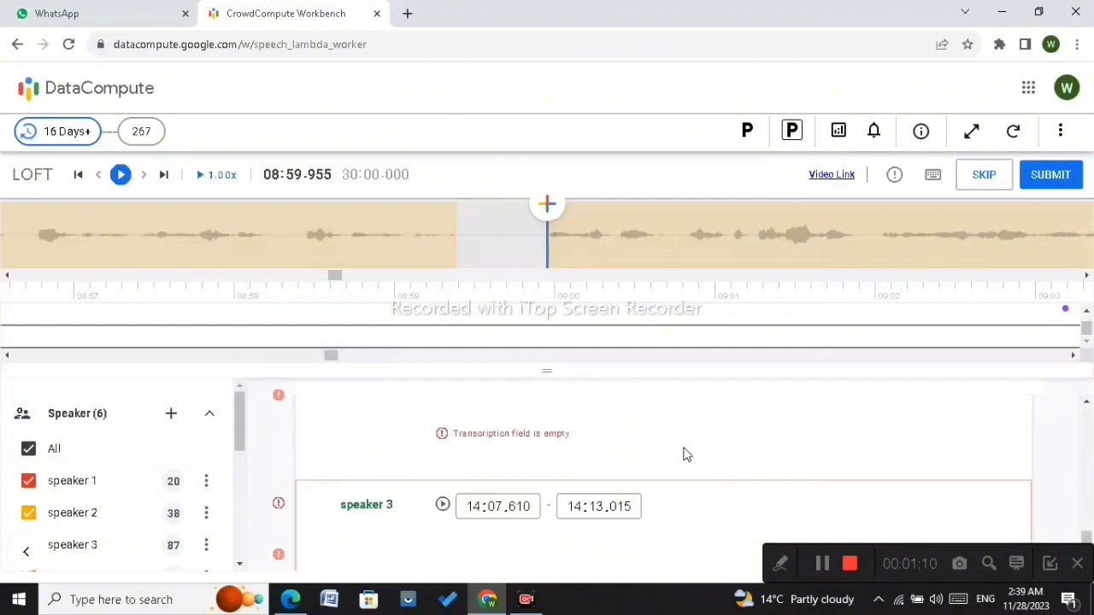
{"action": "scroll", "coordinate": [684, 454], "scroll_direction": "down", "scroll_amount": 6}
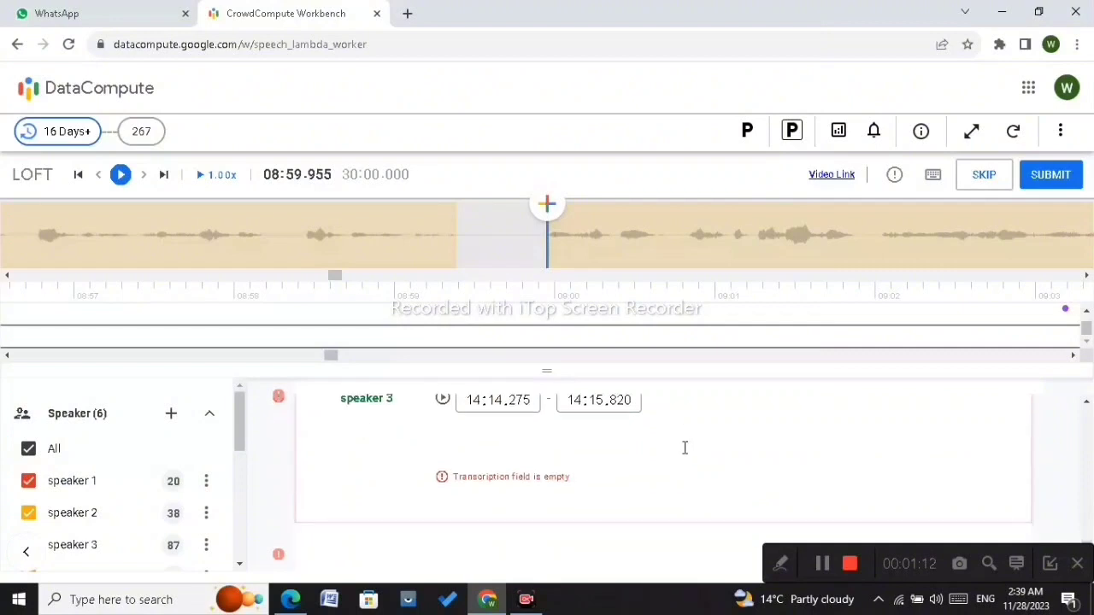
{"action": "scroll", "coordinate": [684, 454], "scroll_direction": "down", "scroll_amount": 6}
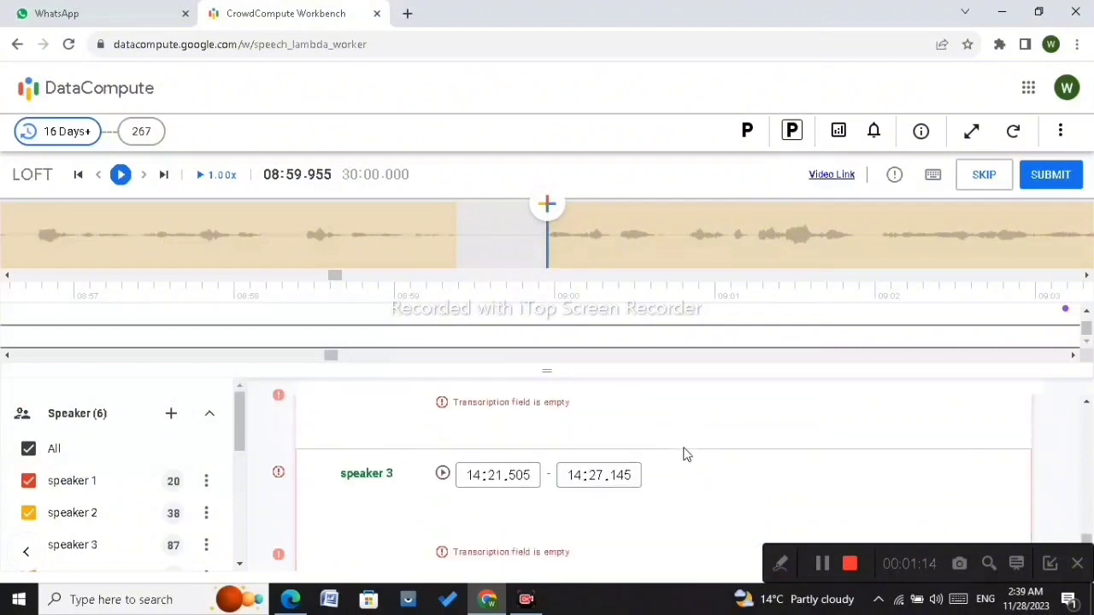
{"action": "scroll", "coordinate": [684, 454], "scroll_direction": "down", "scroll_amount": 6}
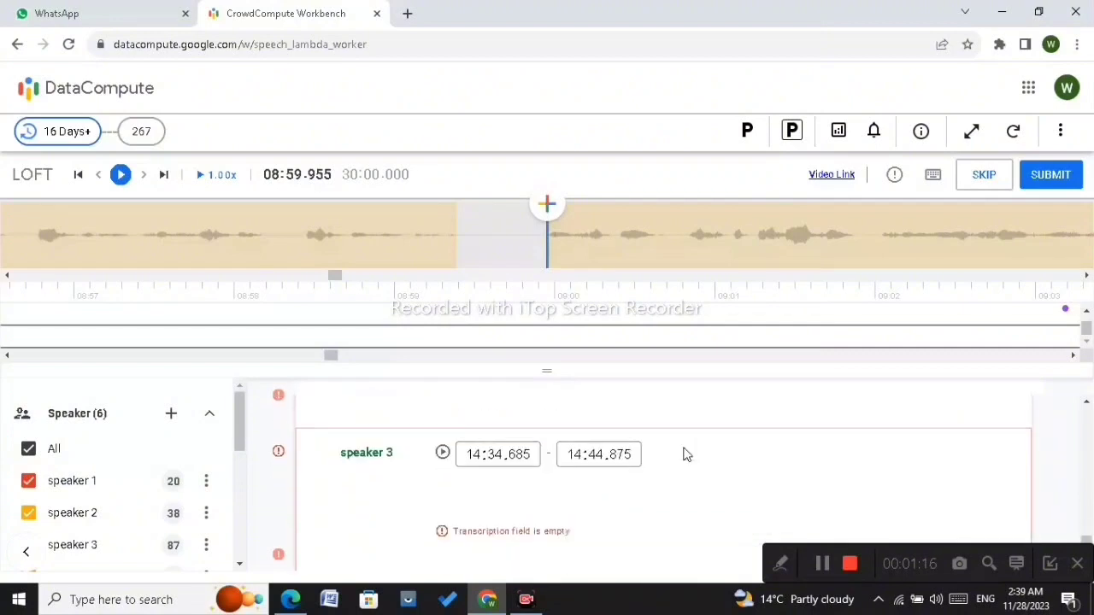
{"action": "scroll", "coordinate": [684, 454], "scroll_direction": "down", "scroll_amount": 6}
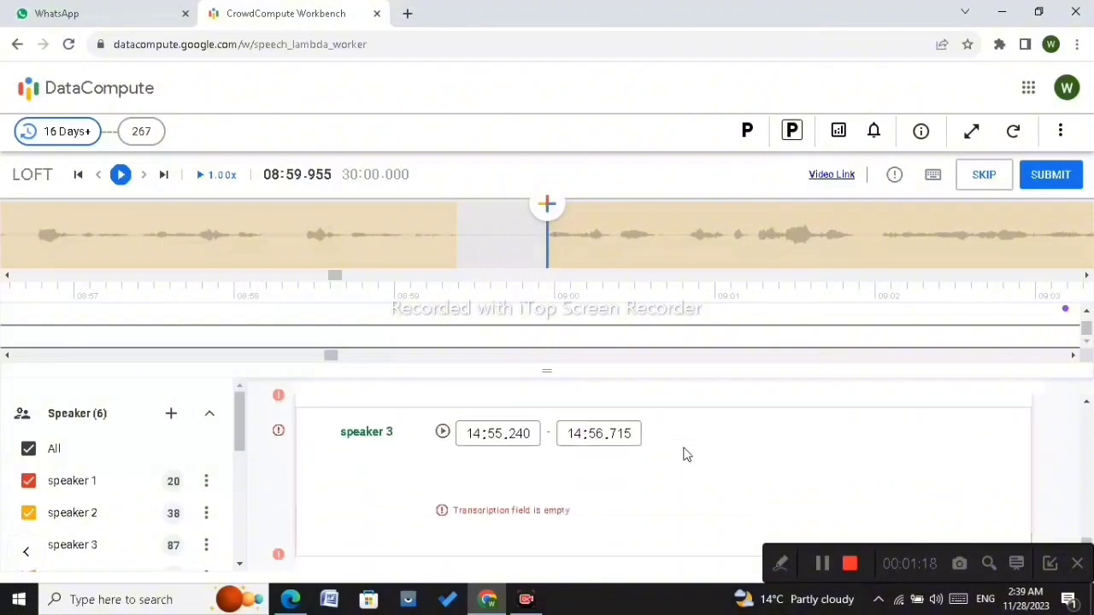
Step: Review the speaker 3, 1 and 4 segments in the transcription list from 15:00 through 20:26, checking time ranges and length errors
{"action": "scroll", "coordinate": [684, 452], "scroll_direction": "down", "scroll_amount": 6}
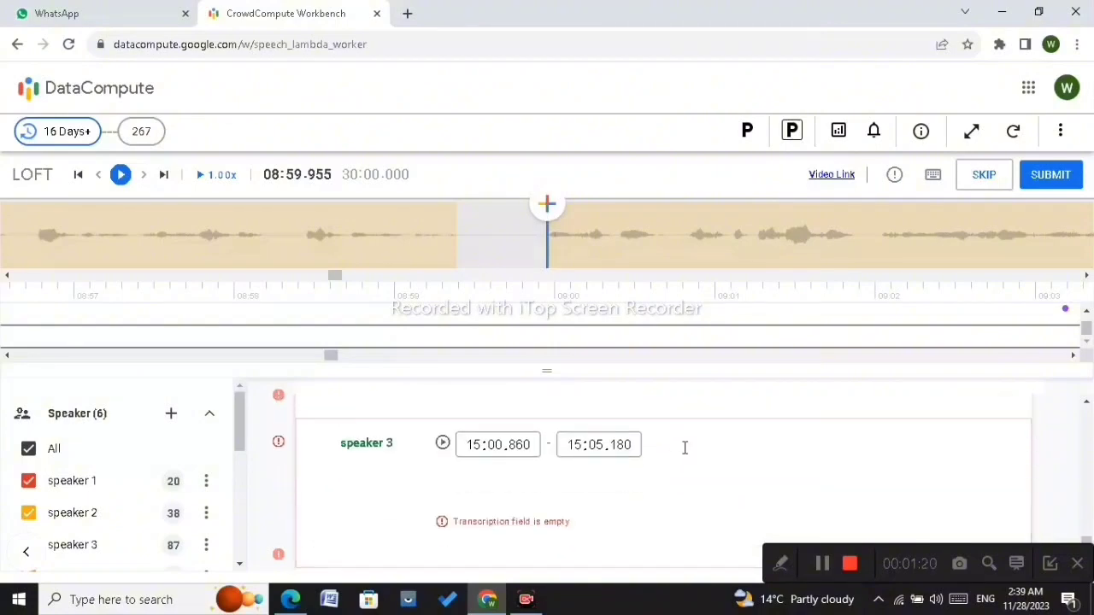
{"action": "scroll", "coordinate": [684, 453], "scroll_direction": "down", "scroll_amount": 6}
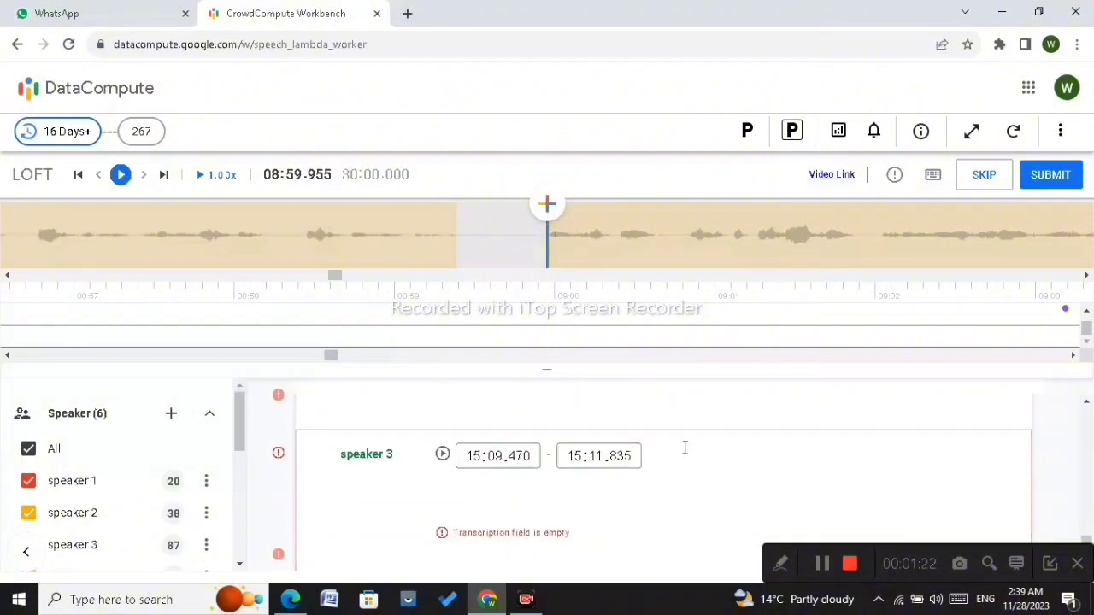
{"action": "scroll", "coordinate": [685, 454], "scroll_direction": "down", "scroll_amount": 6}
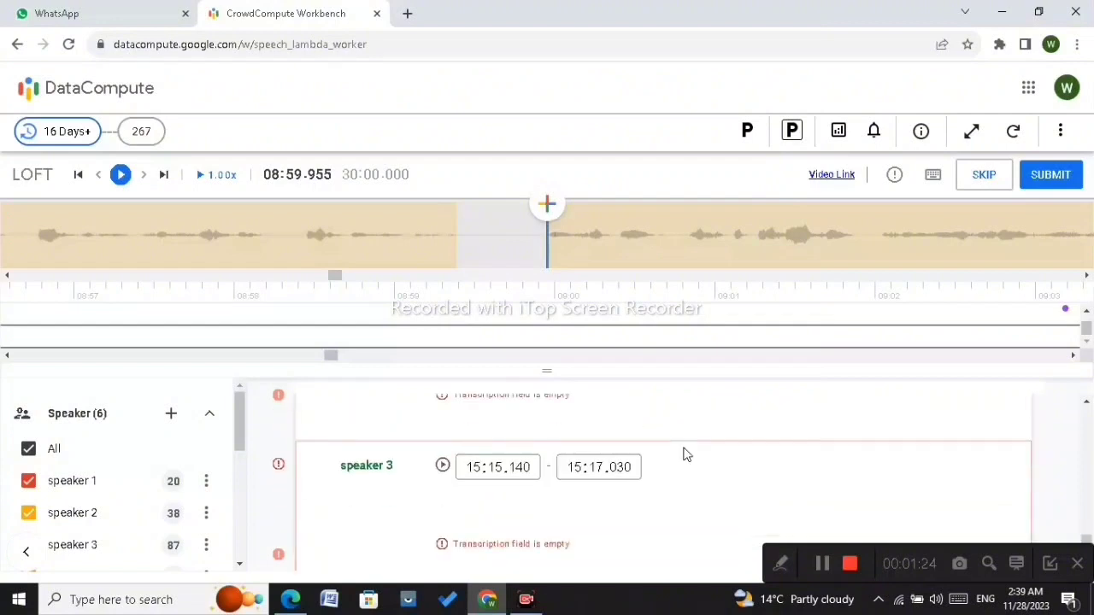
{"action": "scroll", "coordinate": [685, 453], "scroll_direction": "down", "scroll_amount": 5}
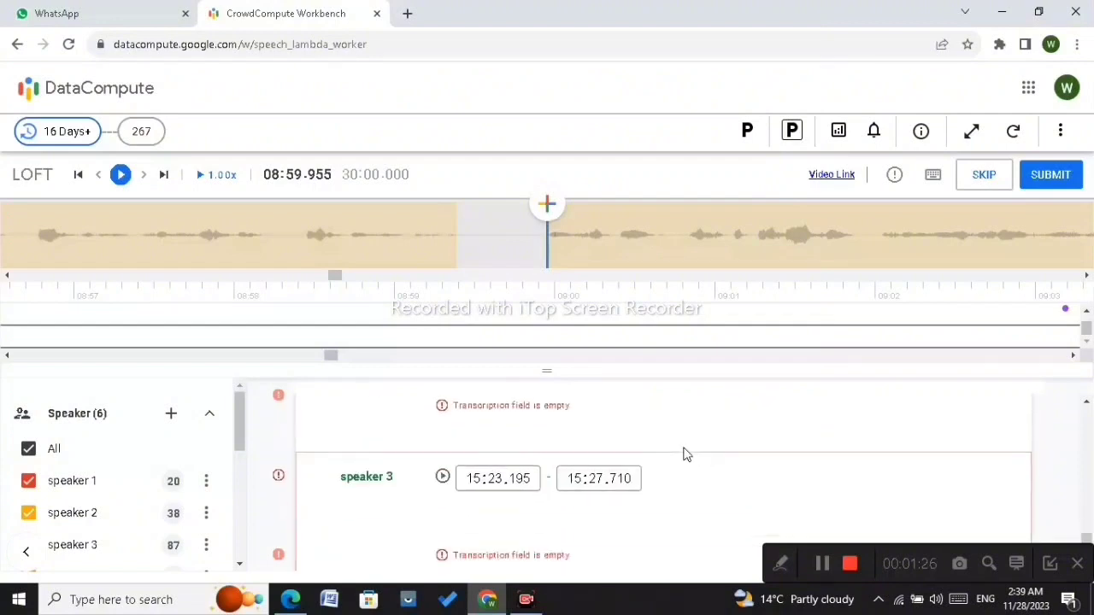
{"action": "scroll", "coordinate": [685, 454], "scroll_direction": "down", "scroll_amount": 6}
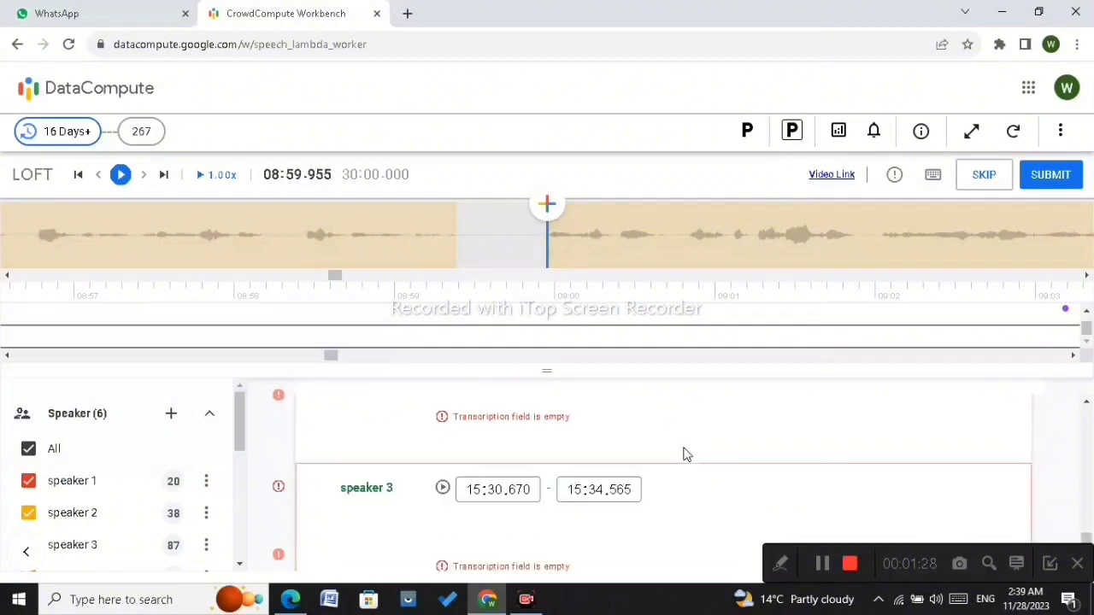
{"action": "scroll", "coordinate": [685, 454], "scroll_direction": "down", "scroll_amount": 6}
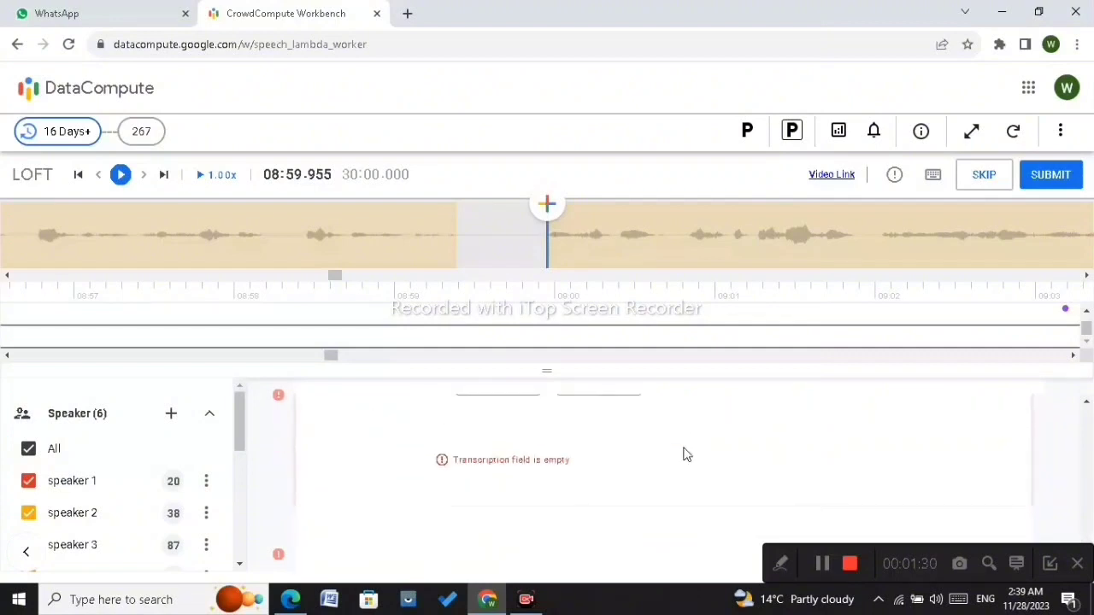
{"action": "scroll", "coordinate": [685, 454], "scroll_direction": "down", "scroll_amount": 6}
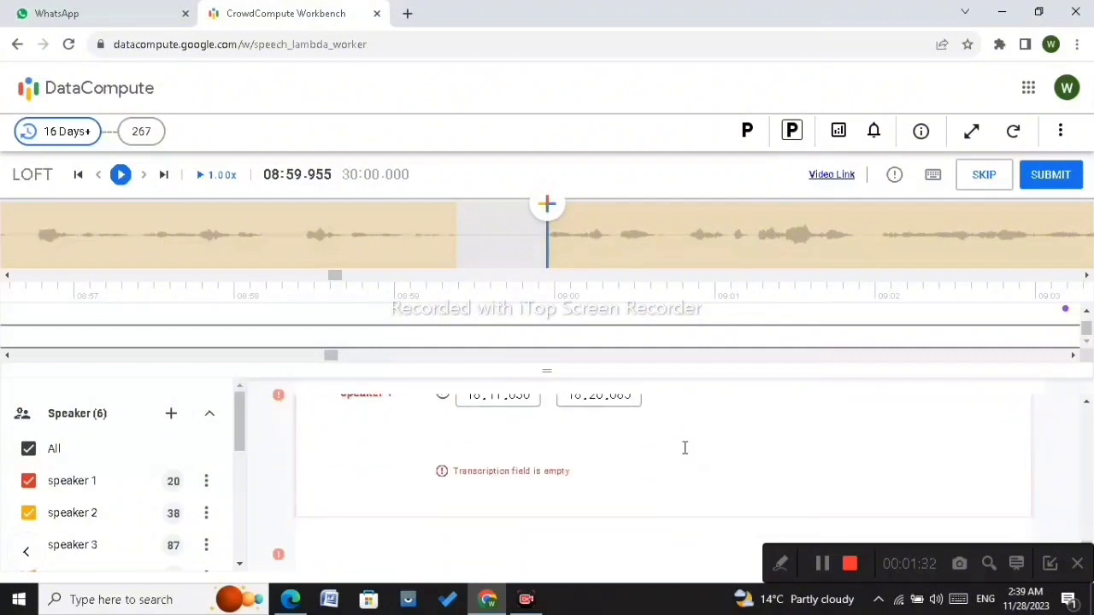
{"action": "scroll", "coordinate": [685, 448], "scroll_direction": "down", "scroll_amount": 6}
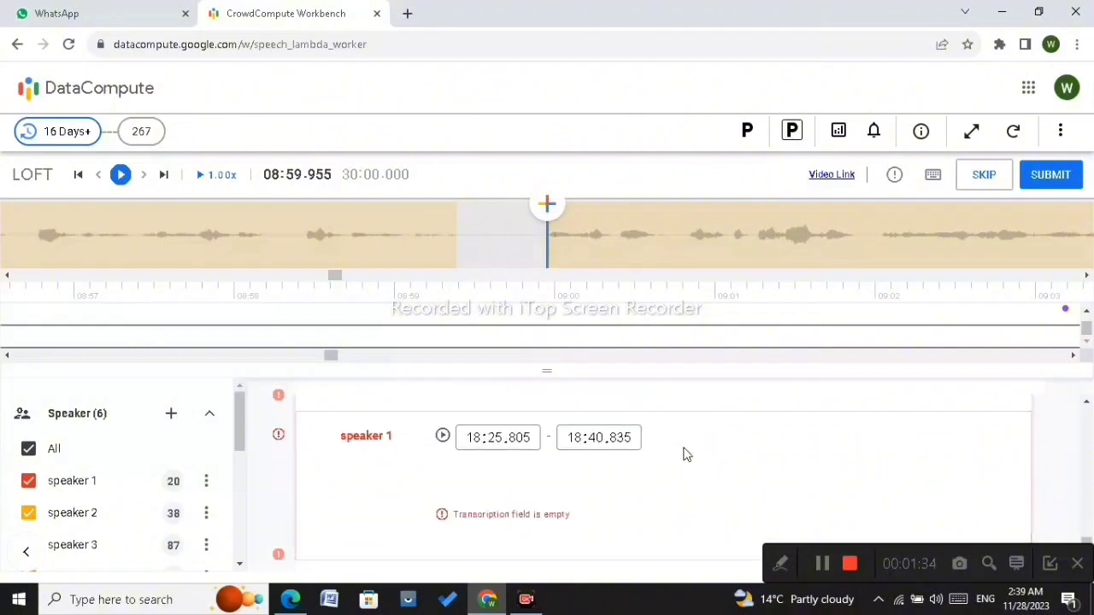
{"action": "scroll", "coordinate": [684, 450], "scroll_direction": "down", "scroll_amount": 6}
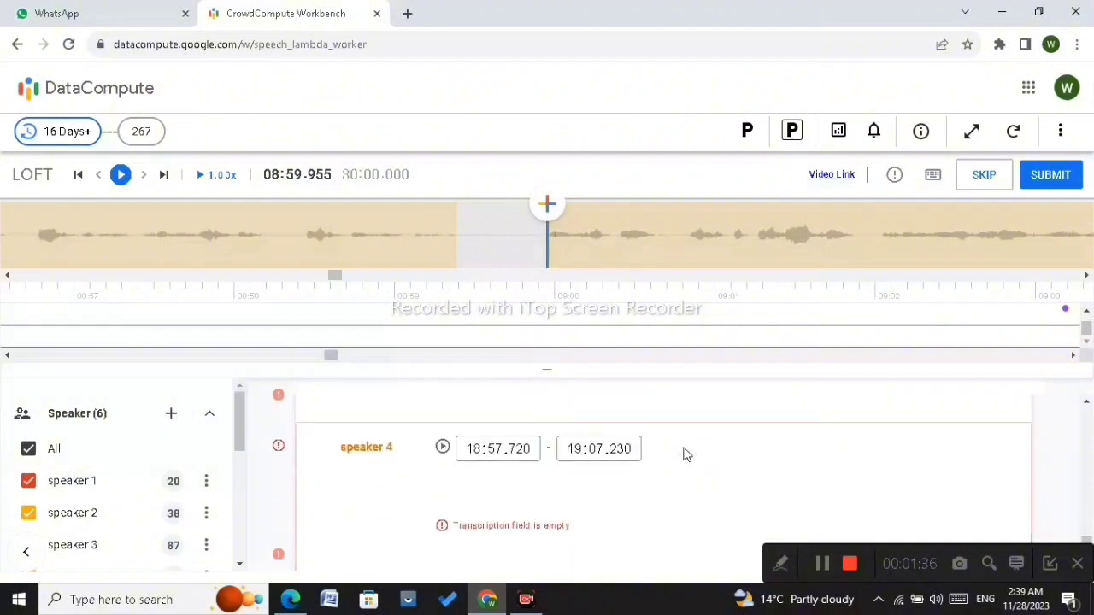
{"action": "scroll", "coordinate": [685, 453], "scroll_direction": "down", "scroll_amount": 6}
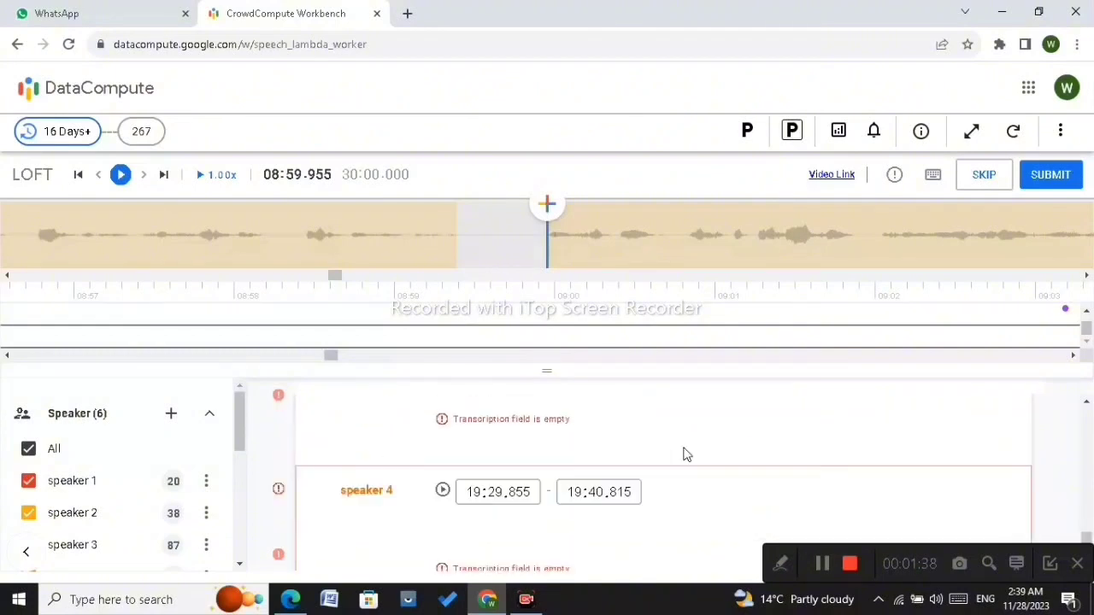
{"action": "scroll", "coordinate": [684, 454], "scroll_direction": "down", "scroll_amount": 5}
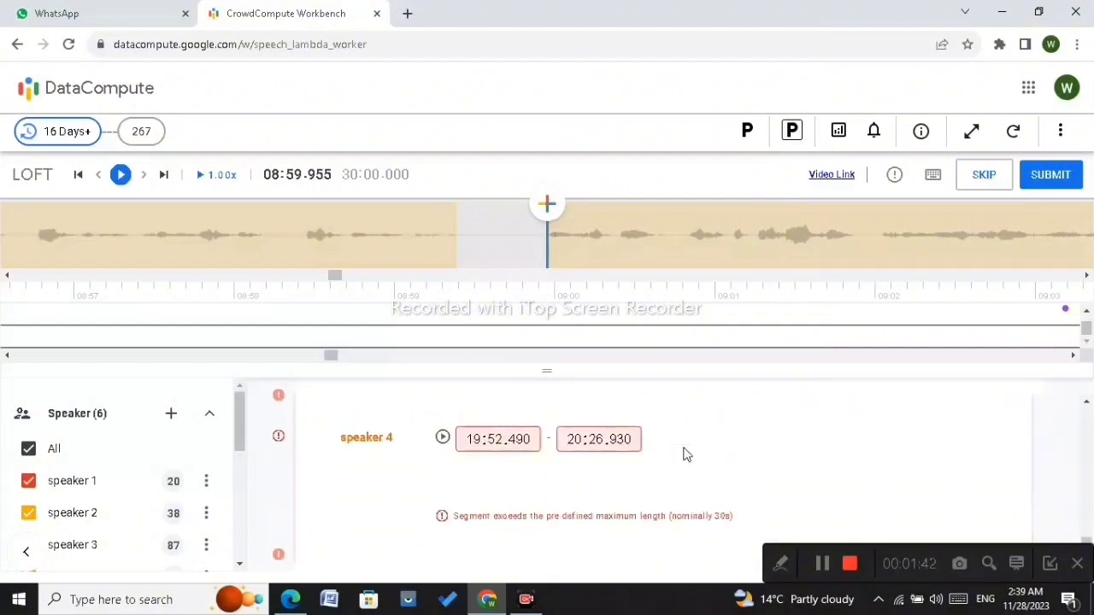
{"action": "scroll", "coordinate": [684, 453], "scroll_direction": "up", "scroll_amount": 3}
{"action": "scroll", "coordinate": [684, 454], "scroll_direction": "down", "scroll_amount": 2}
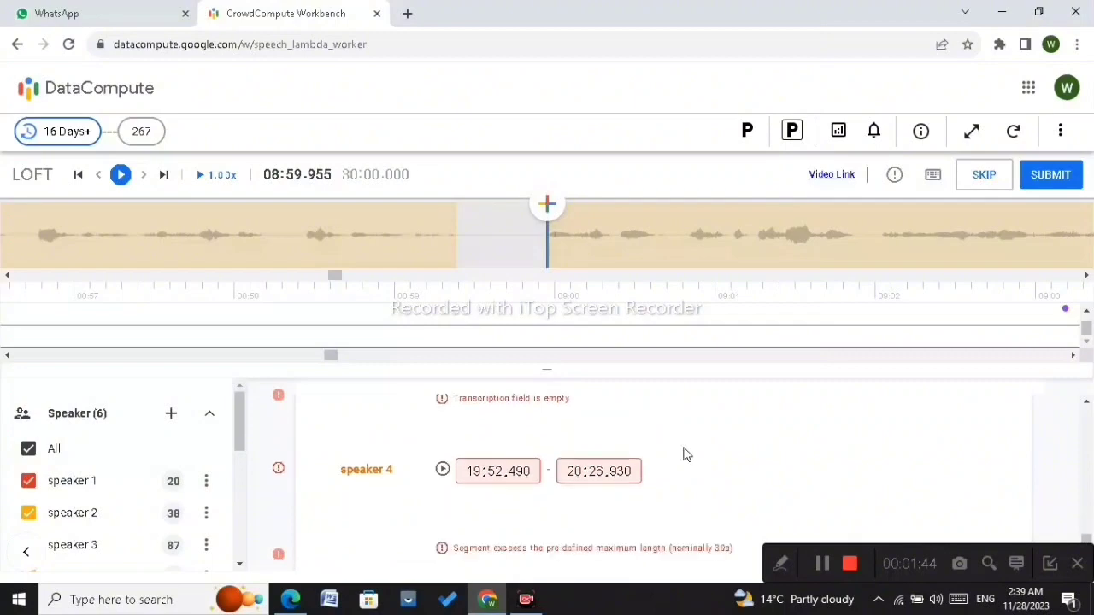
{"action": "scroll", "coordinate": [684, 454], "scroll_direction": "down", "scroll_amount": 1}
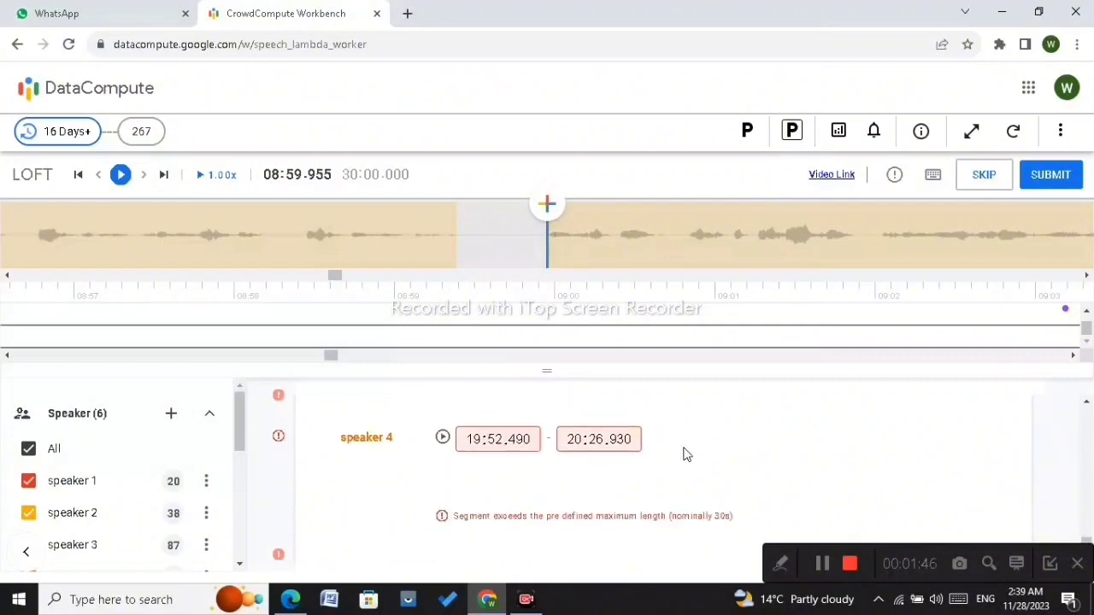
Step: Select the over-long speaker 4 segment starting at 19:52.490 and position the playhead at about 20:21.899 within it
{"action": "left_click", "coordinate": [670, 452]}
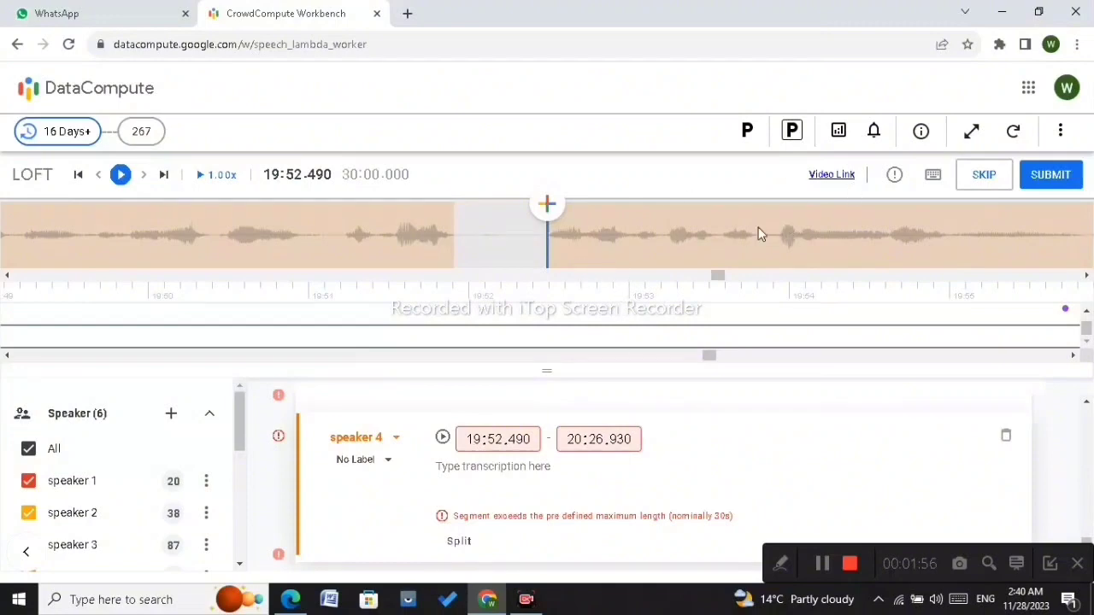
{"action": "left_click", "coordinate": [119, 175]}
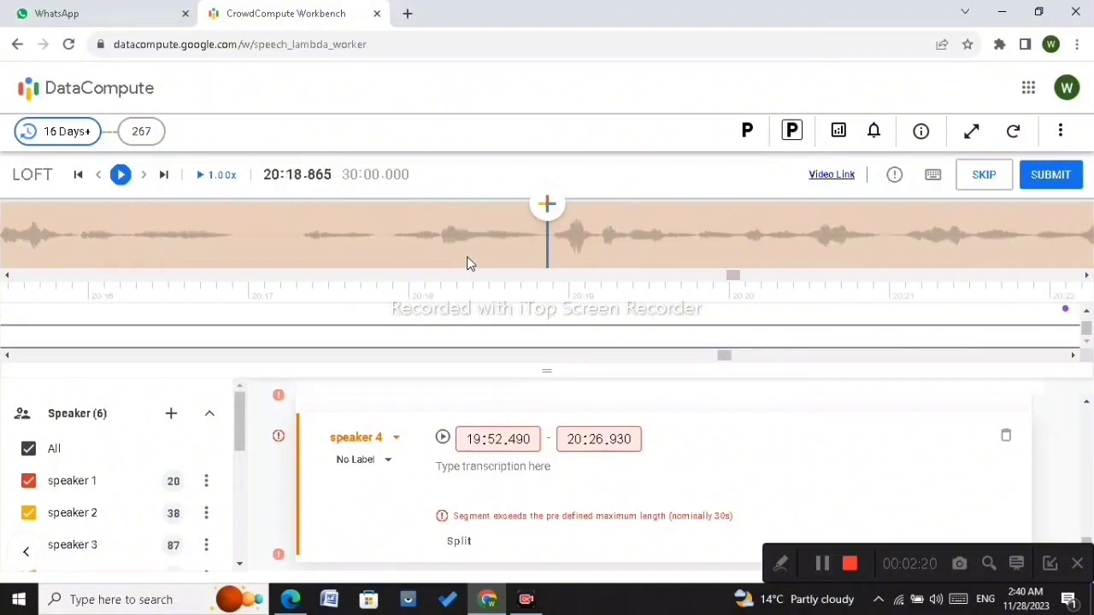
{"action": "left_click", "coordinate": [329, 234]}
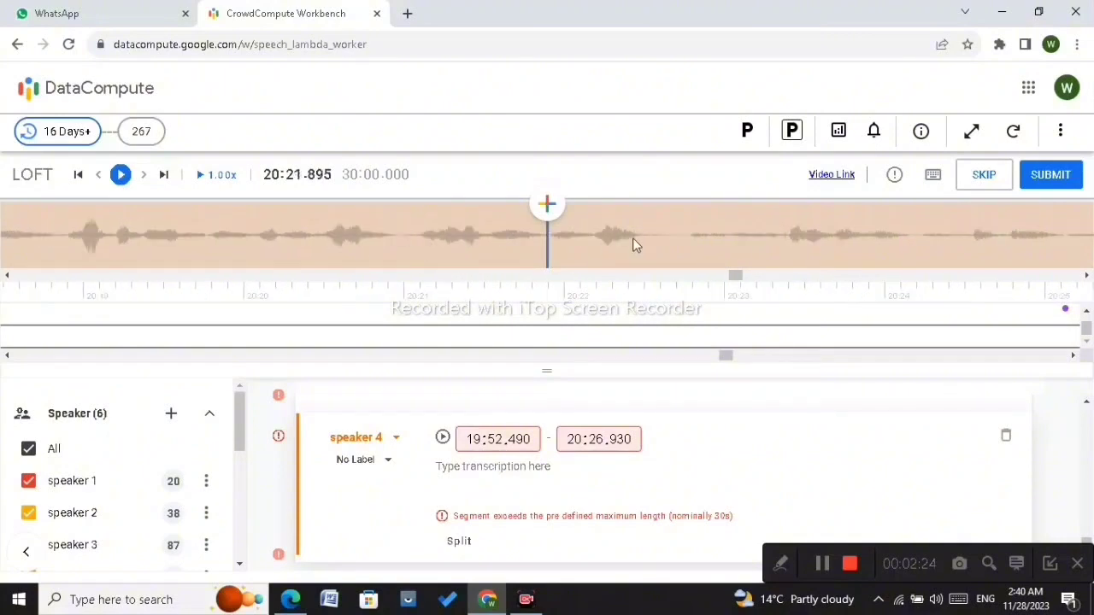
{"action": "left_click", "coordinate": [633, 238]}
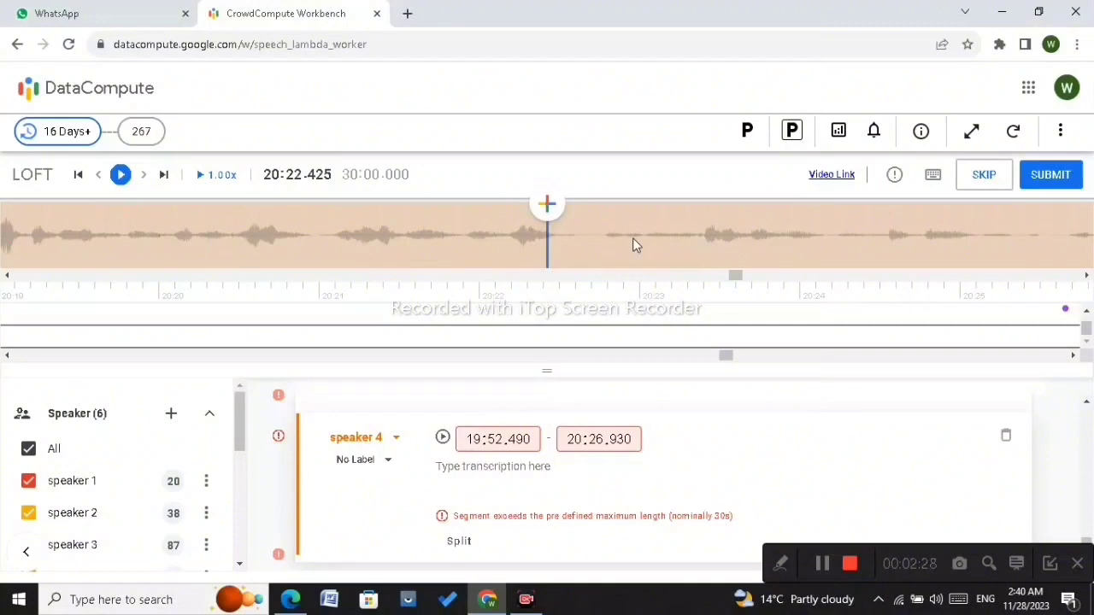
{"action": "left_click", "coordinate": [463, 242]}
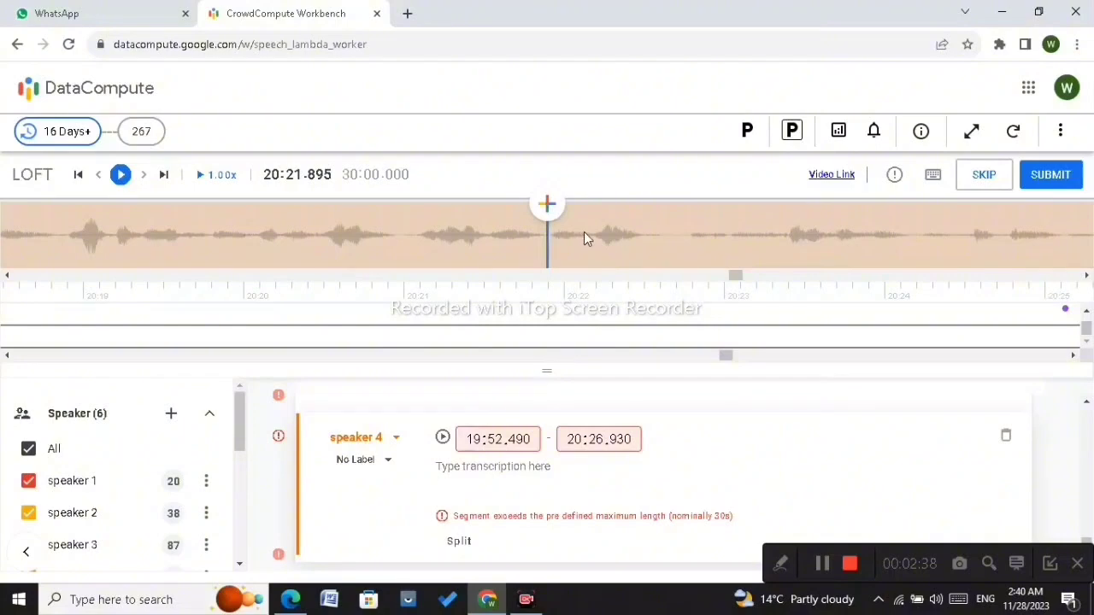
{"action": "left_click", "coordinate": [584, 231]}
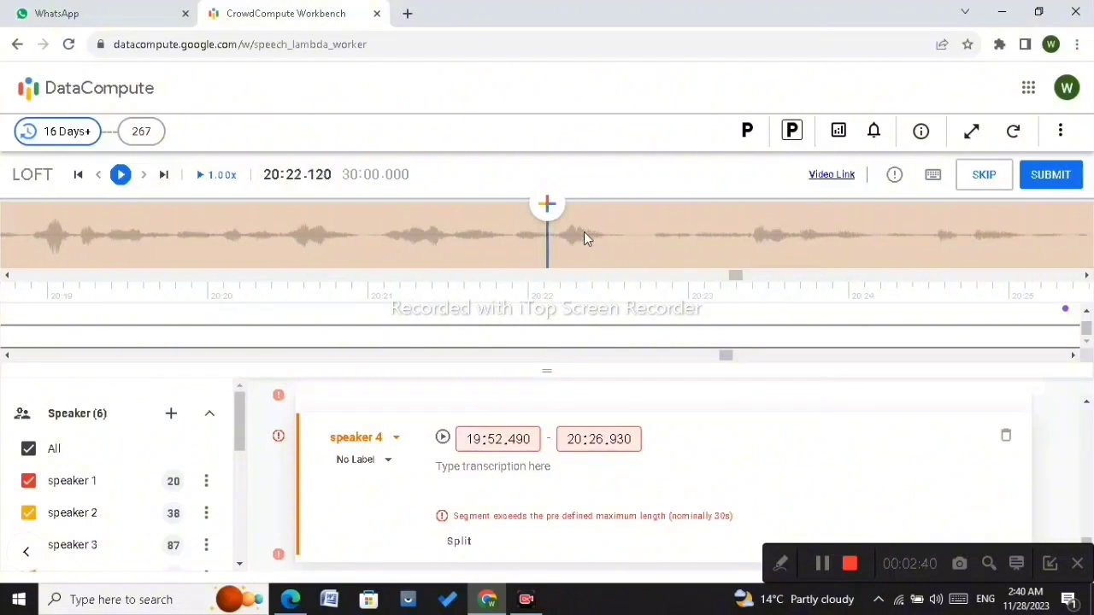
{"action": "left_click", "coordinate": [513, 238]}
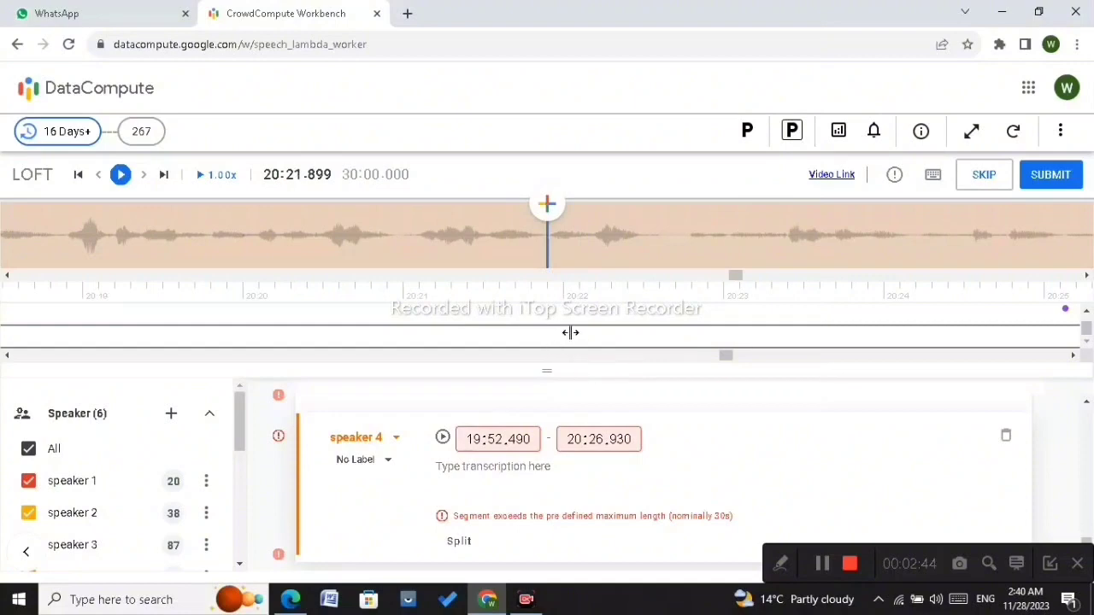
Step: Enlarge the speaker track area and split the over-long speaker 4 segment at the playhead
{"action": "left_click_drag", "start_coordinate": [546, 372], "coordinate": [543, 426]}
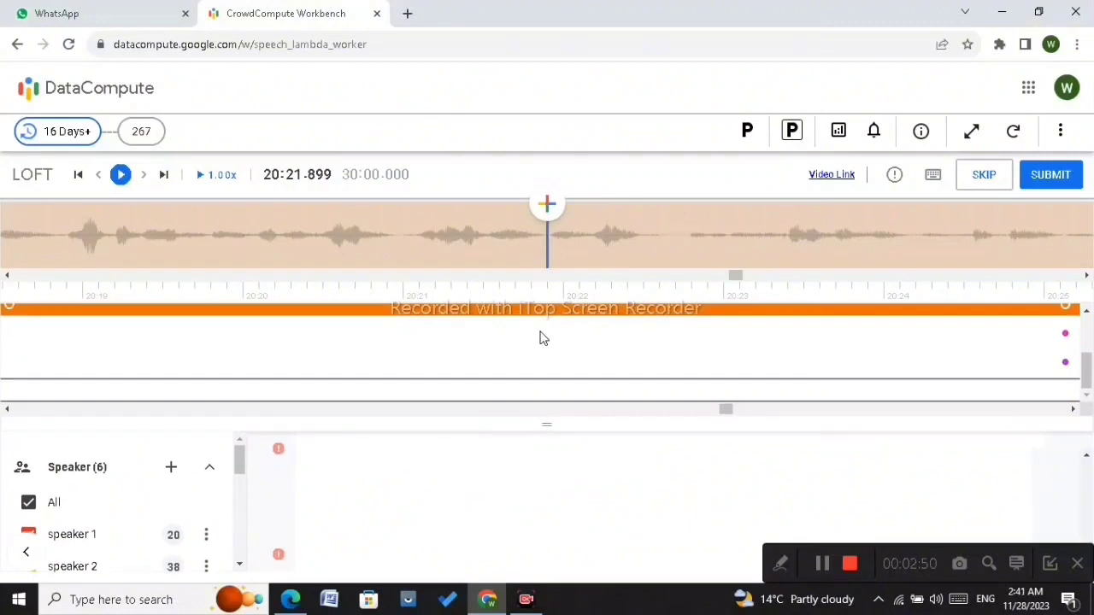
{"action": "scroll", "coordinate": [540, 338], "scroll_direction": "up", "scroll_amount": 1}
{"action": "scroll", "coordinate": [540, 335], "scroll_direction": "up", "scroll_amount": 1}
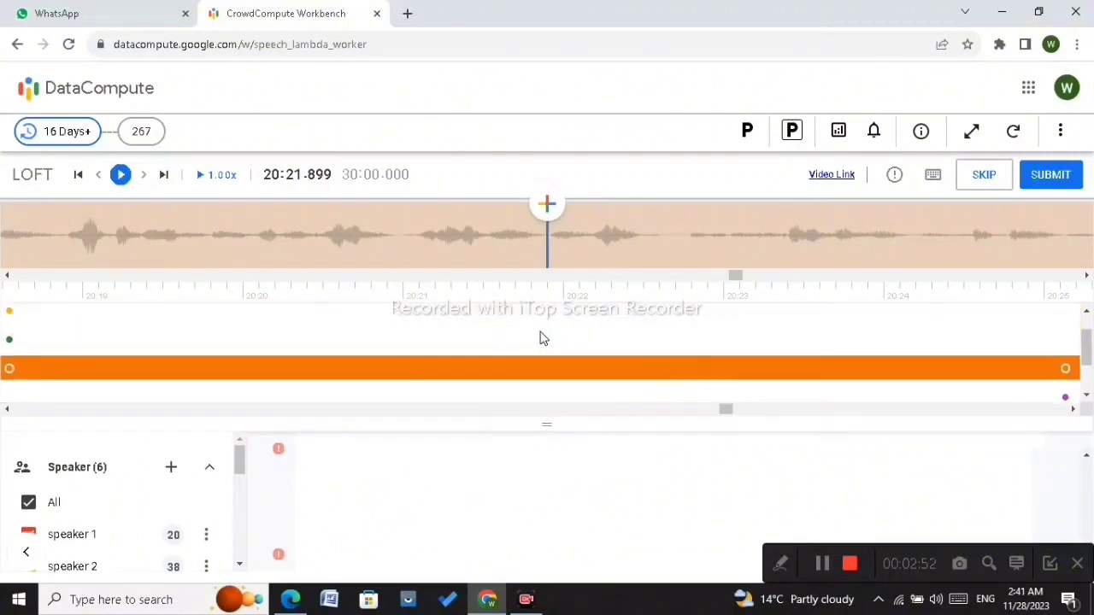
{"action": "scroll", "coordinate": [540, 335], "scroll_direction": "down", "scroll_amount": 1}
{"action": "left_click", "coordinate": [536, 333]}
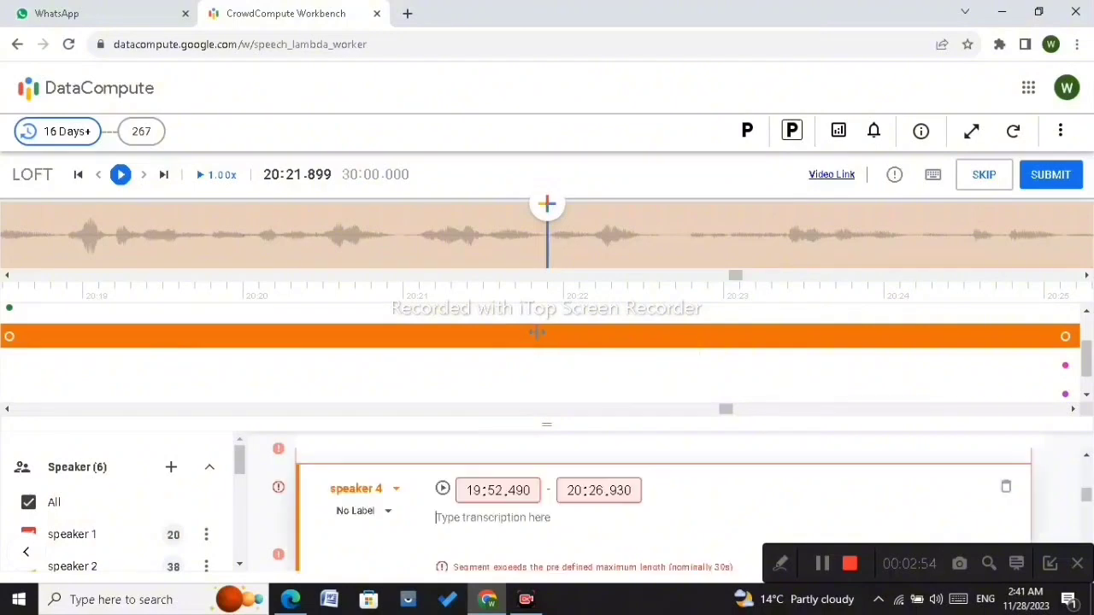
{"action": "key", "text": "ctrl+s"}
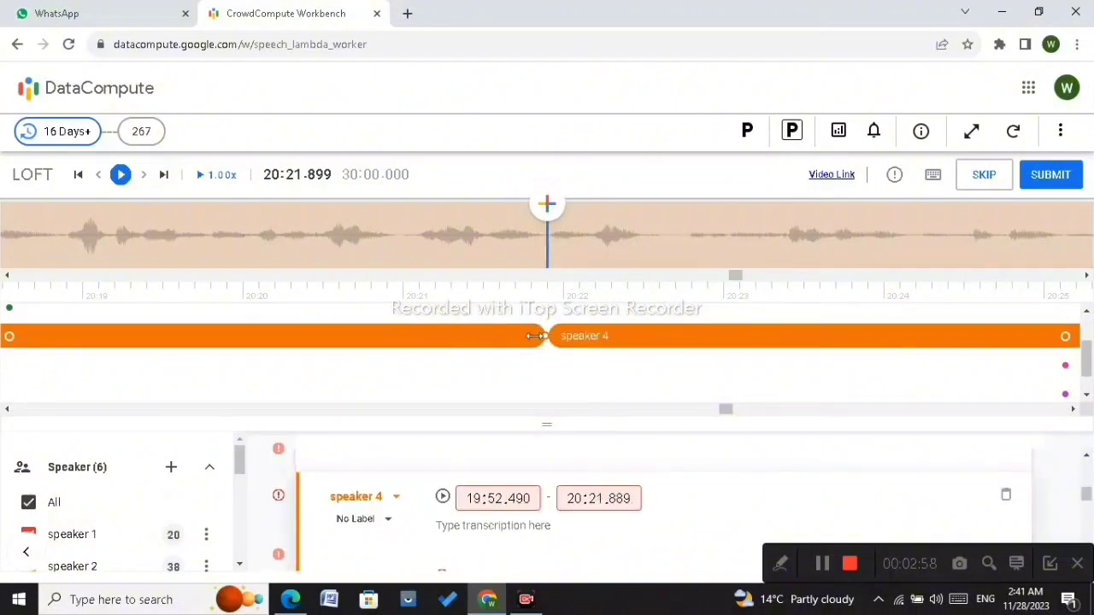
Step: Extend the end of the first split part to 20:21.905 and check the time ranges of both parts
{"action": "mouse_move", "coordinate": [537, 336]}
{"action": "left_mouse_down"}
{"action": "mouse_move", "coordinate": [524, 337]}
{"action": "mouse_move", "coordinate": [548, 333]}
{"action": "left_mouse_up"}
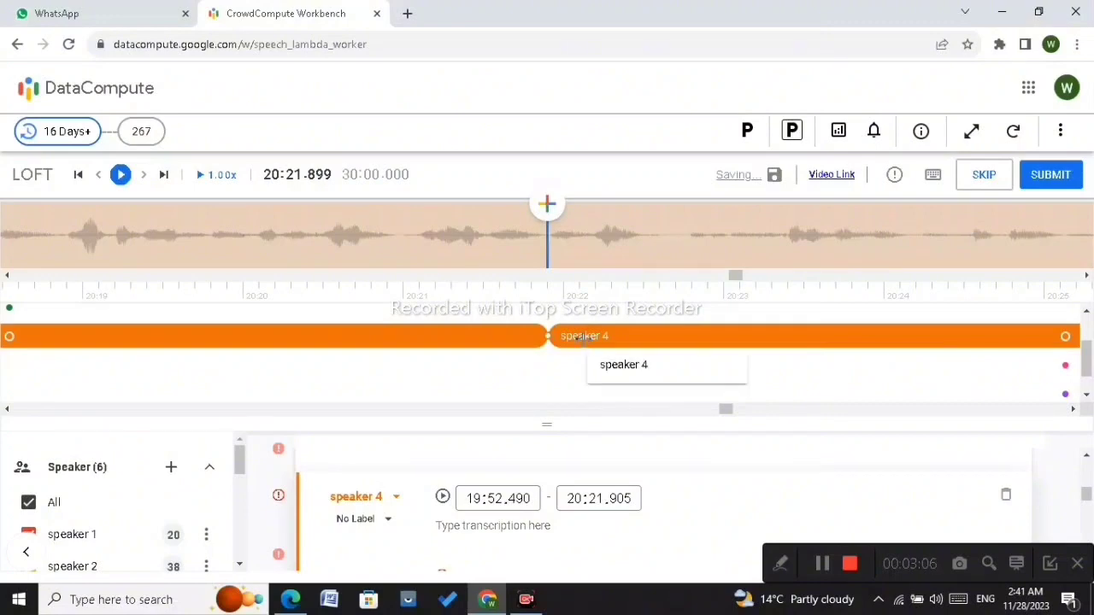
{"action": "left_click", "coordinate": [581, 336]}
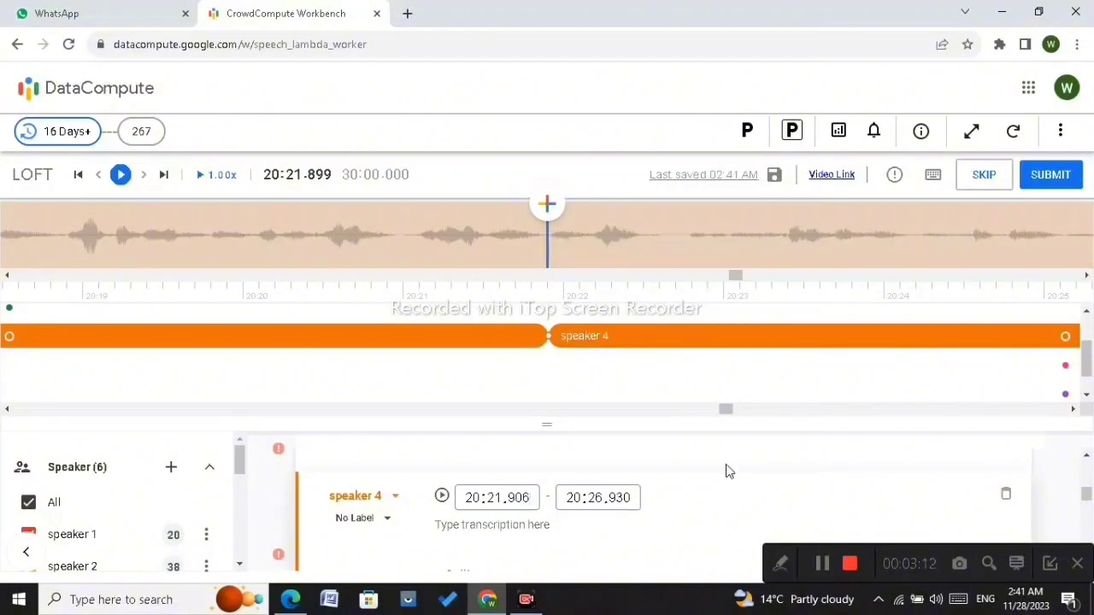
{"action": "left_click", "coordinate": [492, 327]}
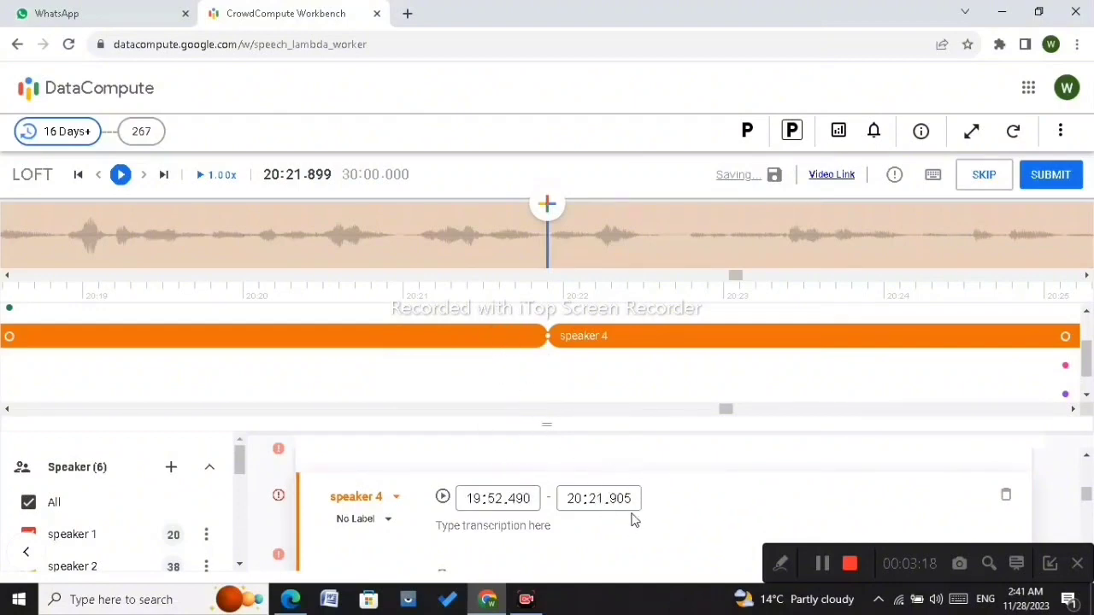
{"action": "left_click", "coordinate": [592, 337]}
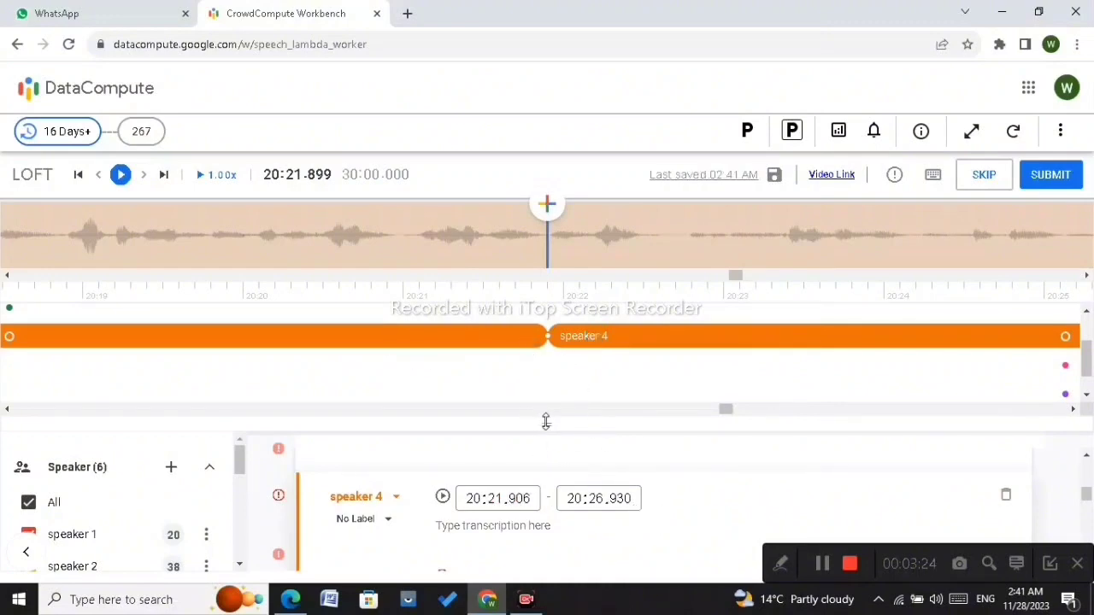
Step: Shrink the speaker track area and select the over-long speaker 4 segment running from 20:37.295 to 21:37.655
{"action": "left_click_drag", "start_coordinate": [545, 411], "coordinate": [546, 353]}
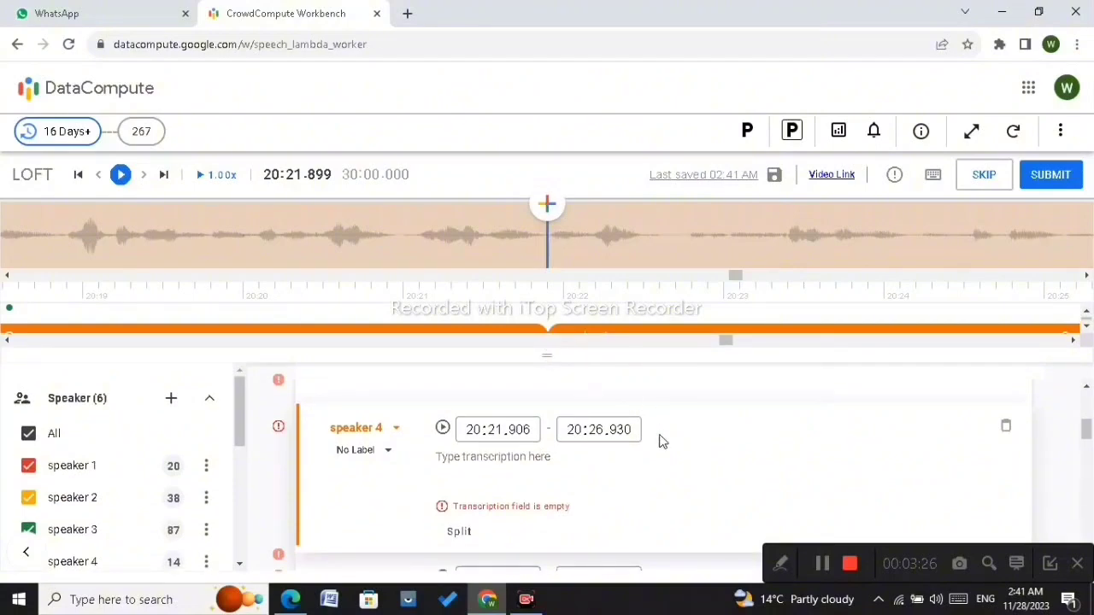
{"action": "scroll", "coordinate": [658, 441], "scroll_direction": "down", "scroll_amount": 1}
{"action": "scroll", "coordinate": [661, 441], "scroll_direction": "down", "scroll_amount": 2}
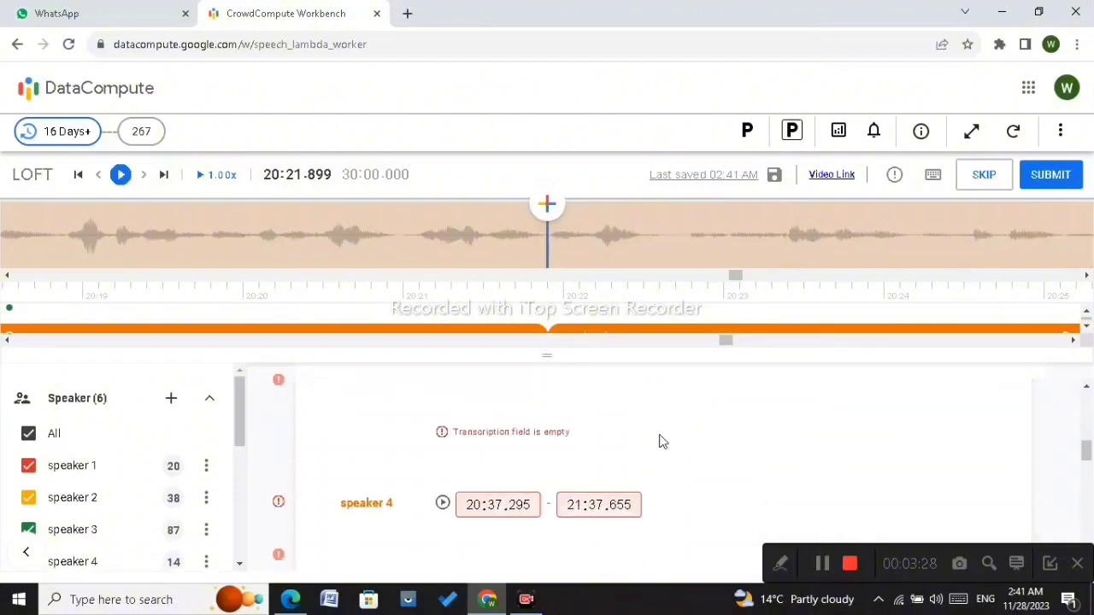
{"action": "left_click", "coordinate": [655, 439]}
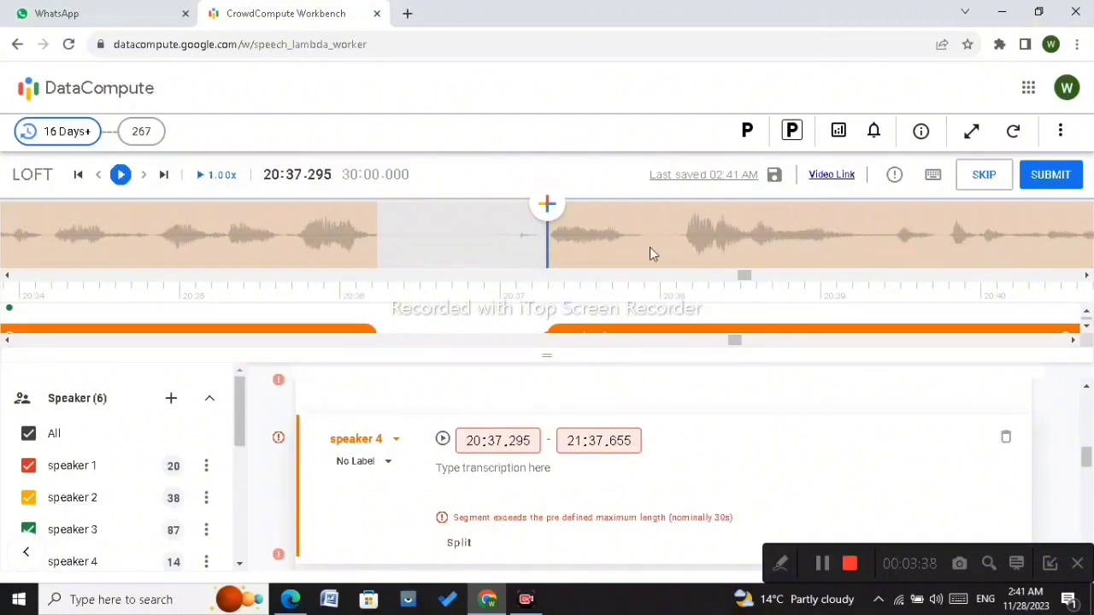
Step: Position the playhead at the pause near 21:06.565 within the over-long speaker 4 segment
{"action": "scroll", "coordinate": [649, 247], "scroll_direction": "down", "scroll_amount": 5}
{"action": "scroll", "coordinate": [650, 247], "scroll_direction": "down", "scroll_amount": 12}
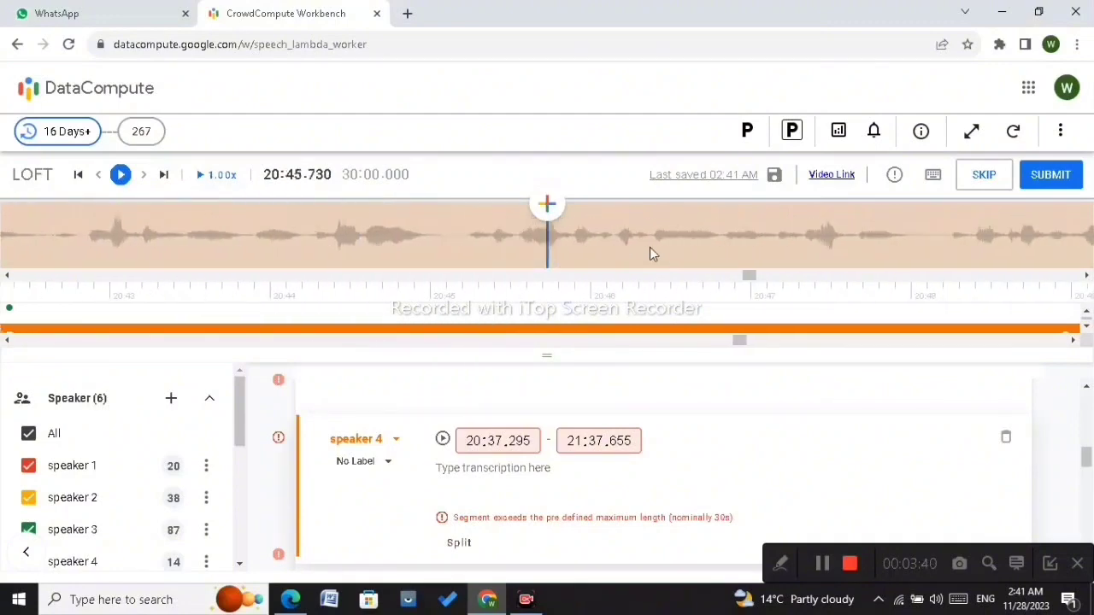
{"action": "scroll", "coordinate": [649, 247], "scroll_direction": "down", "scroll_amount": 12}
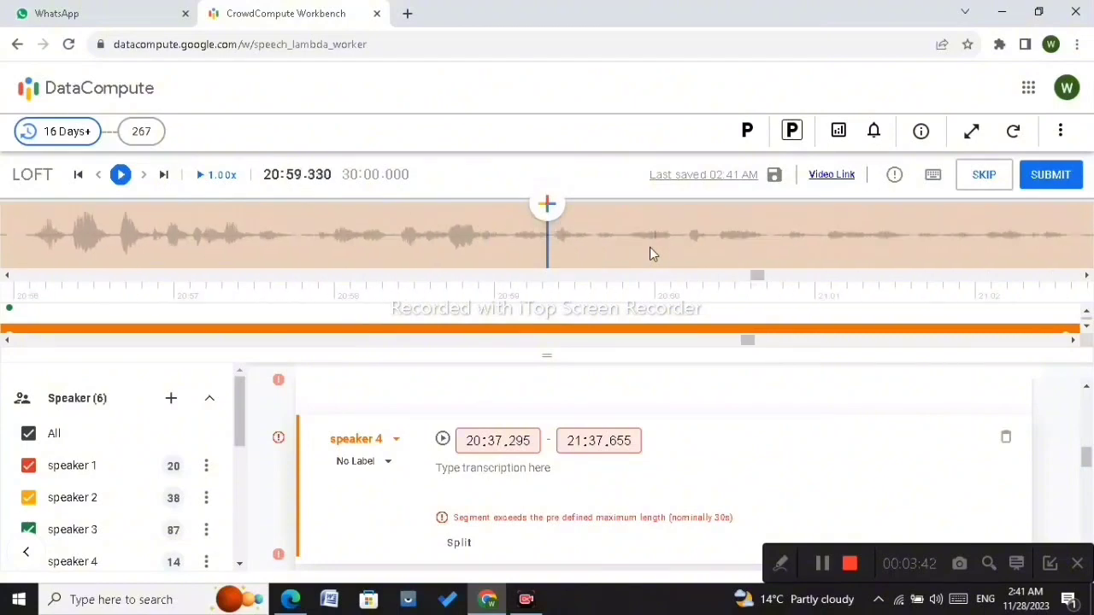
{"action": "scroll", "coordinate": [650, 247], "scroll_direction": "down", "scroll_amount": 4}
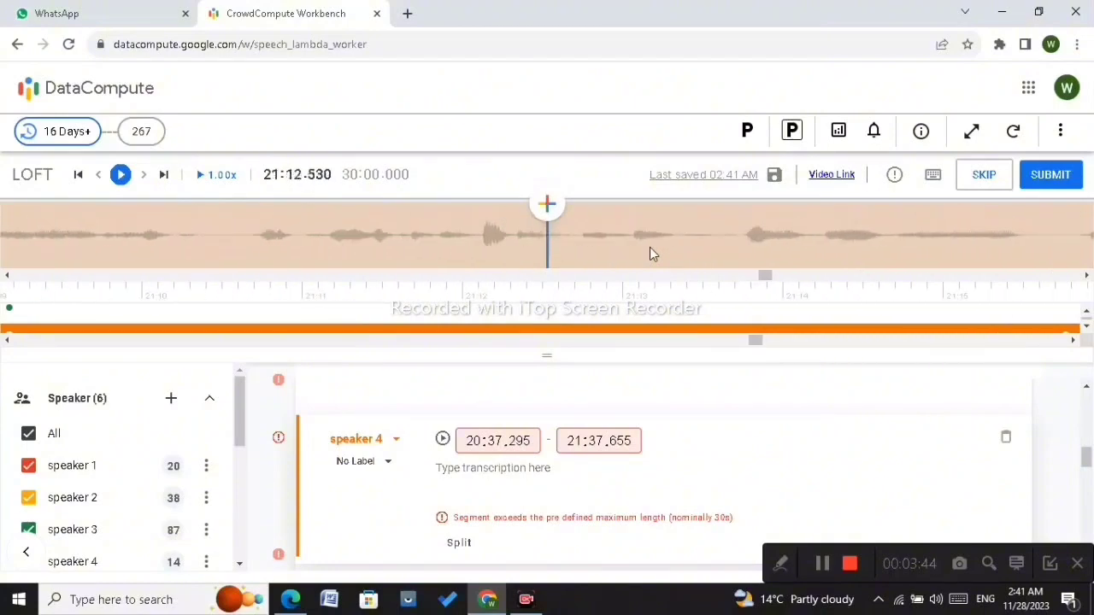
{"action": "scroll", "coordinate": [649, 247], "scroll_direction": "up", "scroll_amount": 2}
{"action": "scroll", "coordinate": [650, 247], "scroll_direction": "up", "scroll_amount": 5}
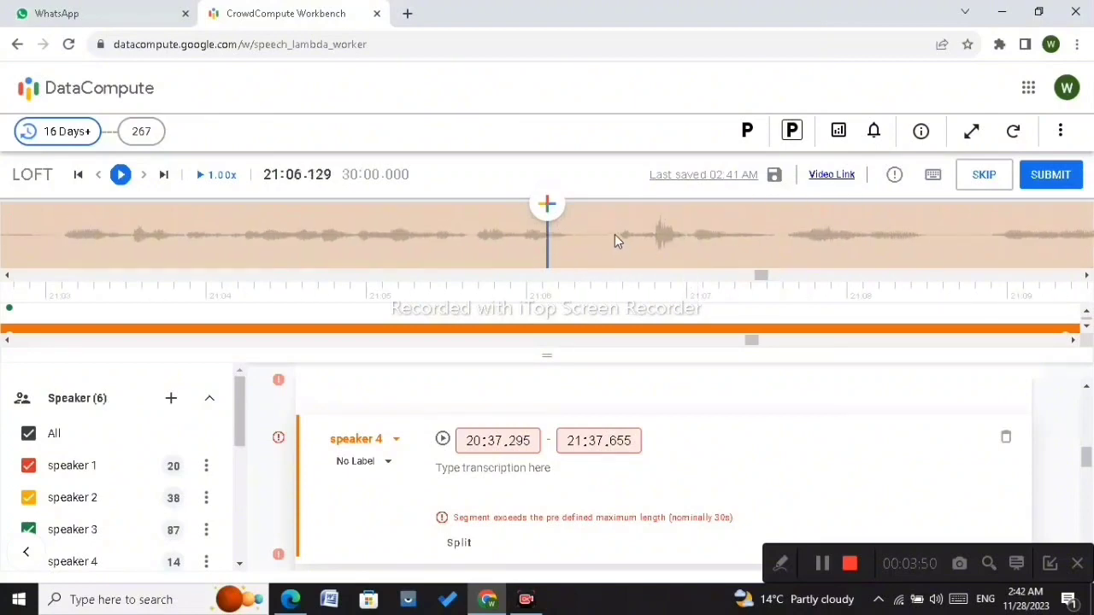
{"action": "scroll", "coordinate": [618, 237], "scroll_direction": "down", "scroll_amount": 1}
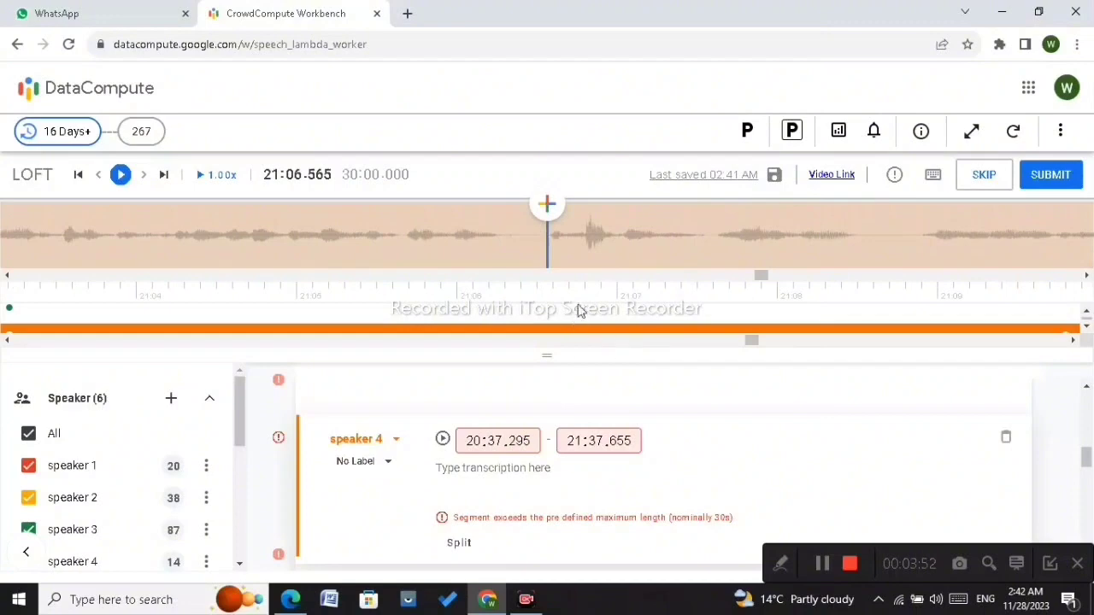
Step: Split the over-long speaker 4 segment at the playhead and extend the first part's end to about 21:06.575
{"action": "left_click_drag", "start_coordinate": [547, 355], "coordinate": [546, 400]}
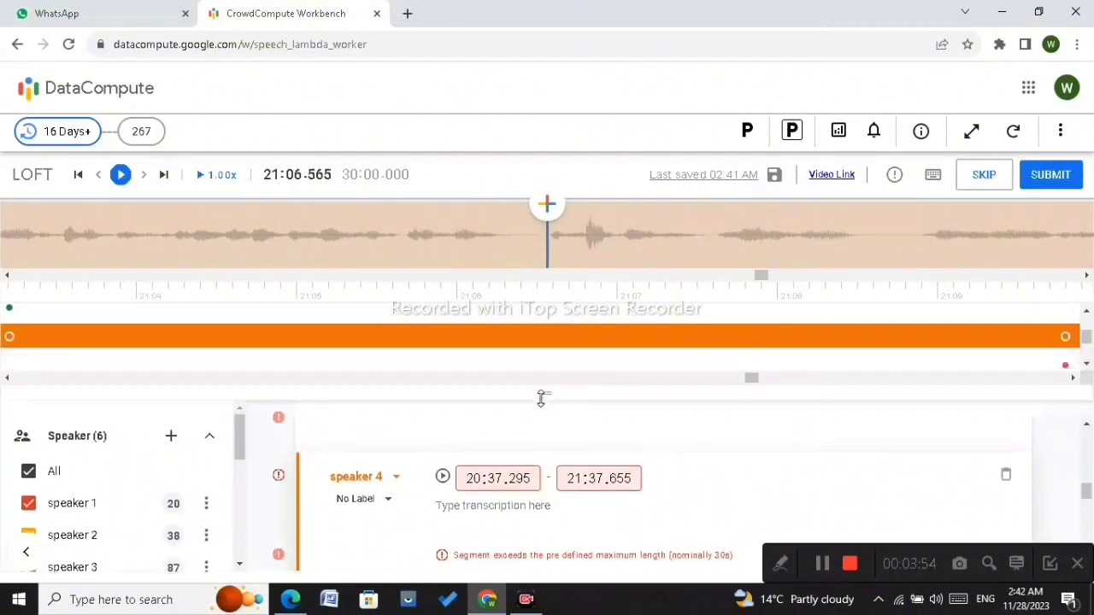
{"action": "left_click", "coordinate": [539, 342]}
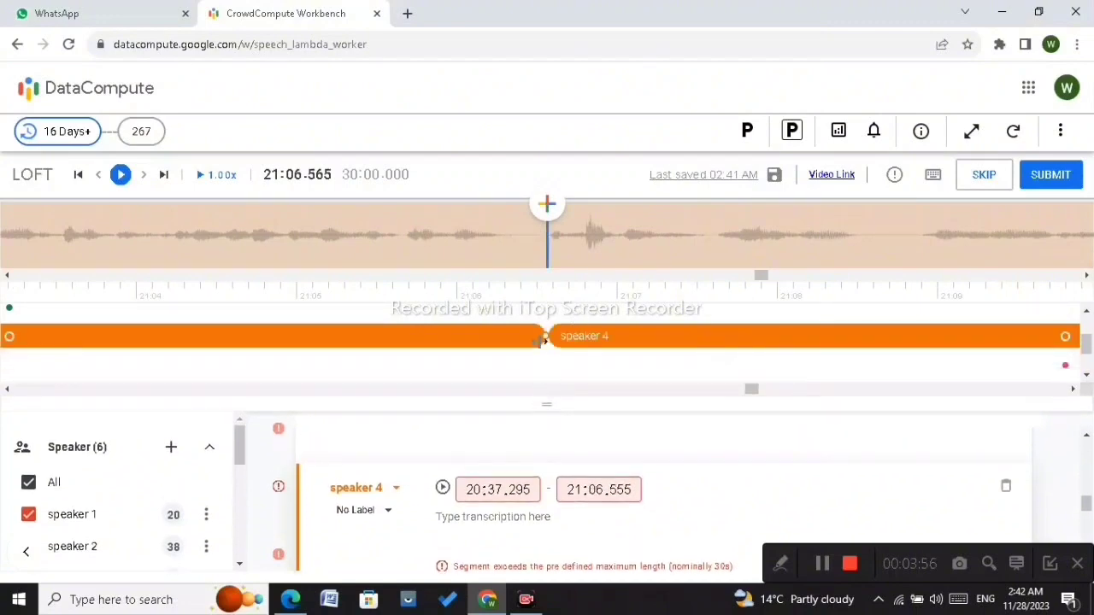
{"action": "left_click_drag", "start_coordinate": [544, 334], "coordinate": [547, 334]}
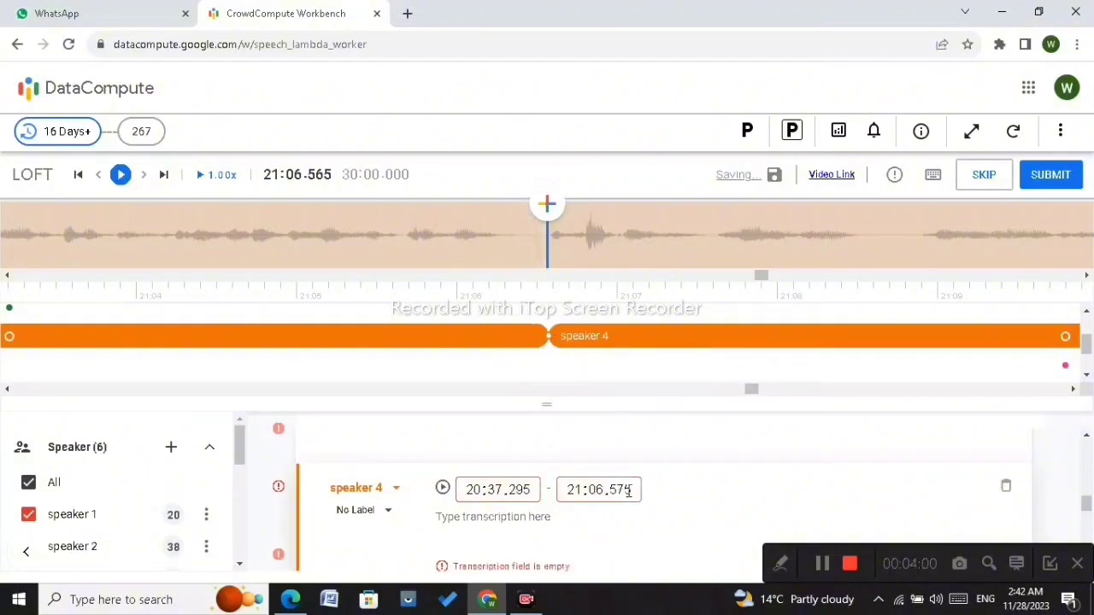
Step: Select the second speaker 4 part starting at 21:06.576 and play the audio near its end, around 21:36.5, to look for a pause
{"action": "left_click", "coordinate": [567, 335]}
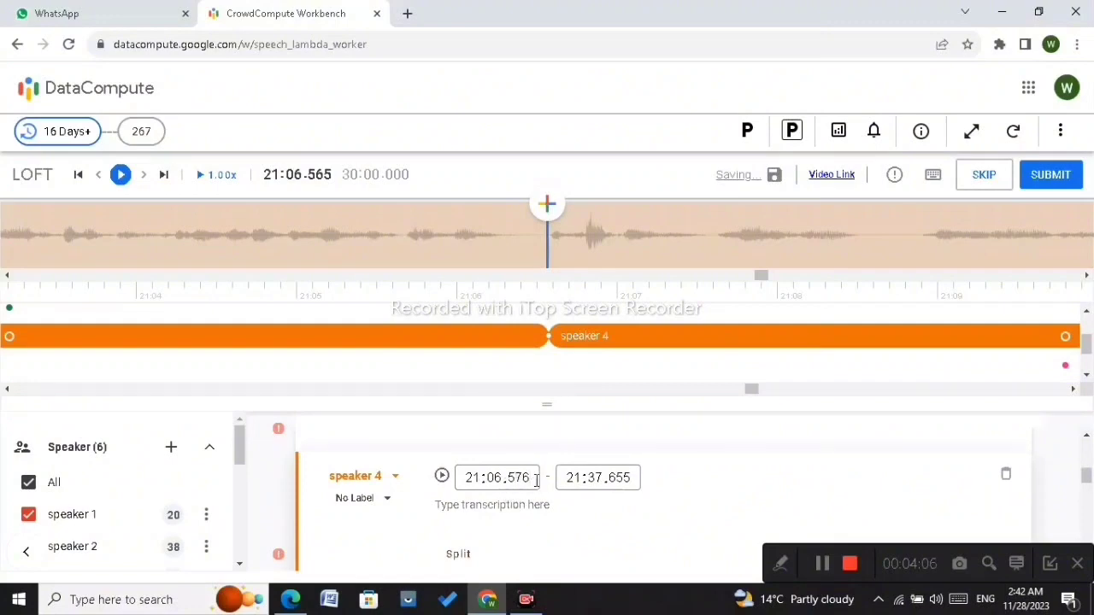
{"action": "key", "text": "Return"}
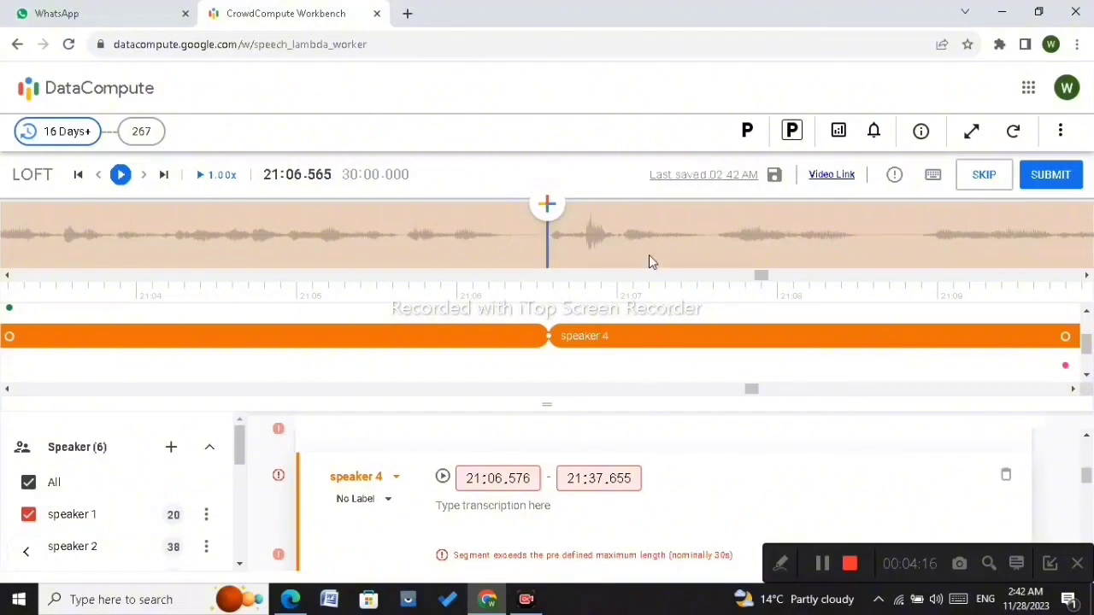
{"action": "scroll", "coordinate": [652, 262], "scroll_direction": "down", "scroll_amount": 4}
{"action": "scroll", "coordinate": [649, 261], "scroll_direction": "down", "scroll_amount": 10}
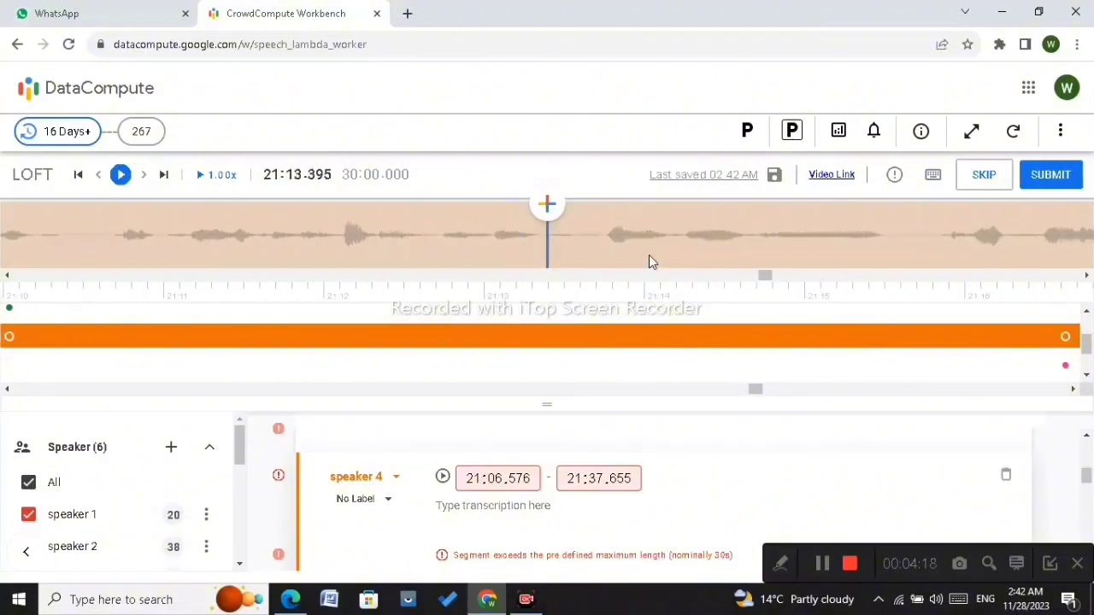
{"action": "scroll", "coordinate": [649, 257], "scroll_direction": "down", "scroll_amount": 6}
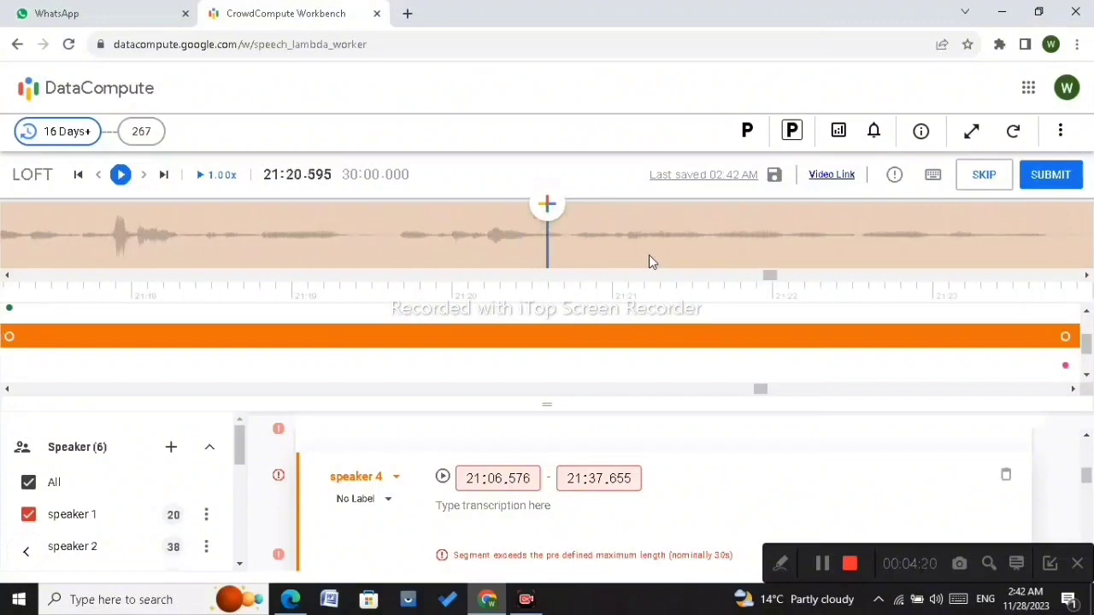
{"action": "scroll", "coordinate": [648, 261], "scroll_direction": "down", "scroll_amount": 6}
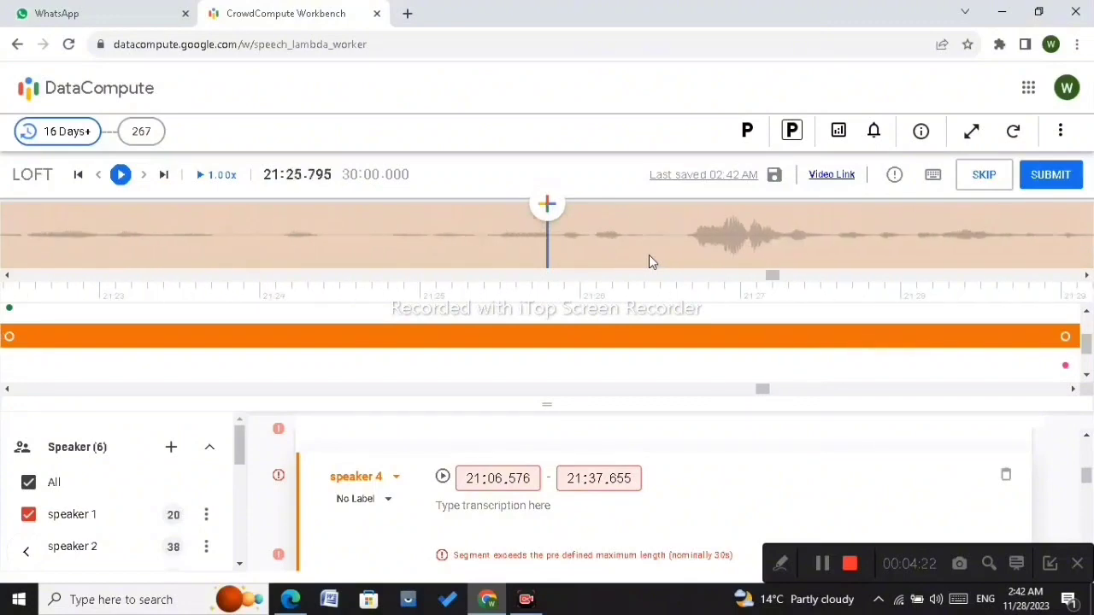
{"action": "scroll", "coordinate": [648, 255], "scroll_direction": "down", "scroll_amount": 8}
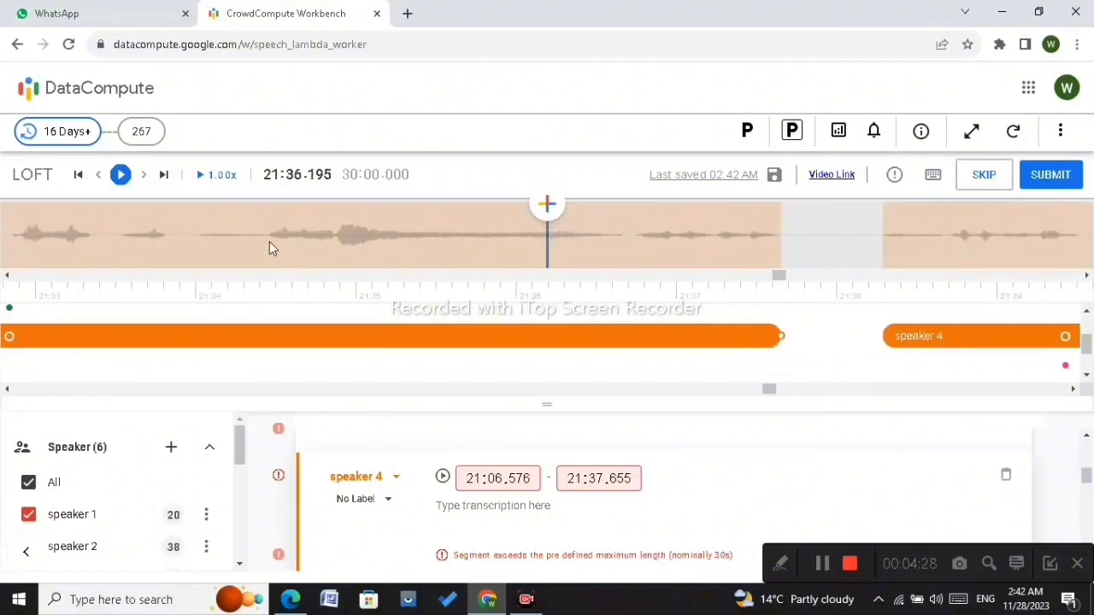
{"action": "scroll", "coordinate": [266, 240], "scroll_direction": "up", "scroll_amount": 2}
{"action": "left_click", "coordinate": [121, 175]}
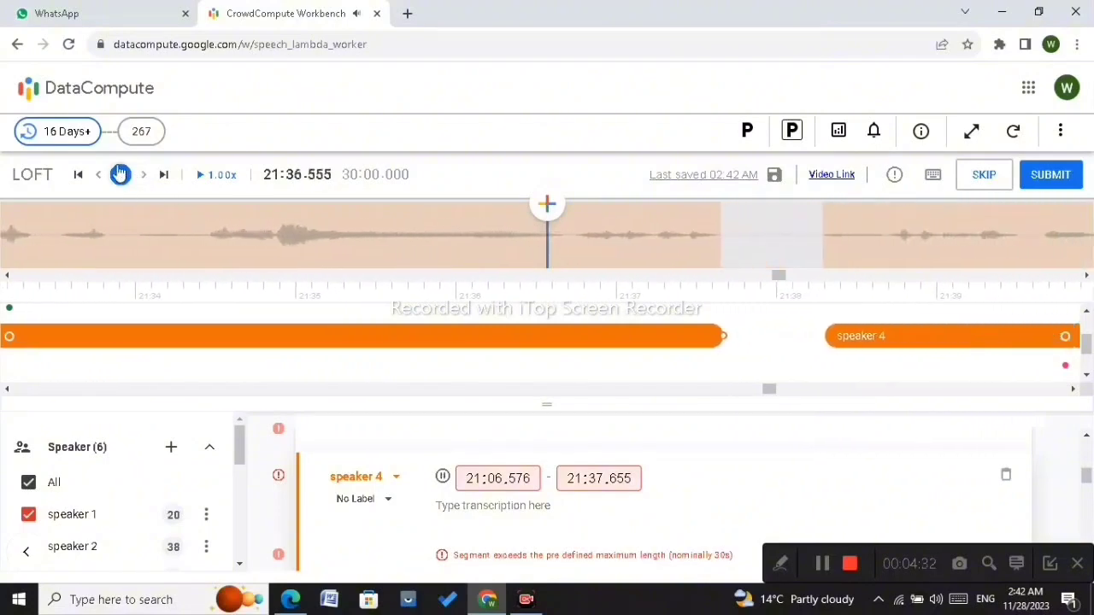
{"action": "left_click", "coordinate": [120, 175]}
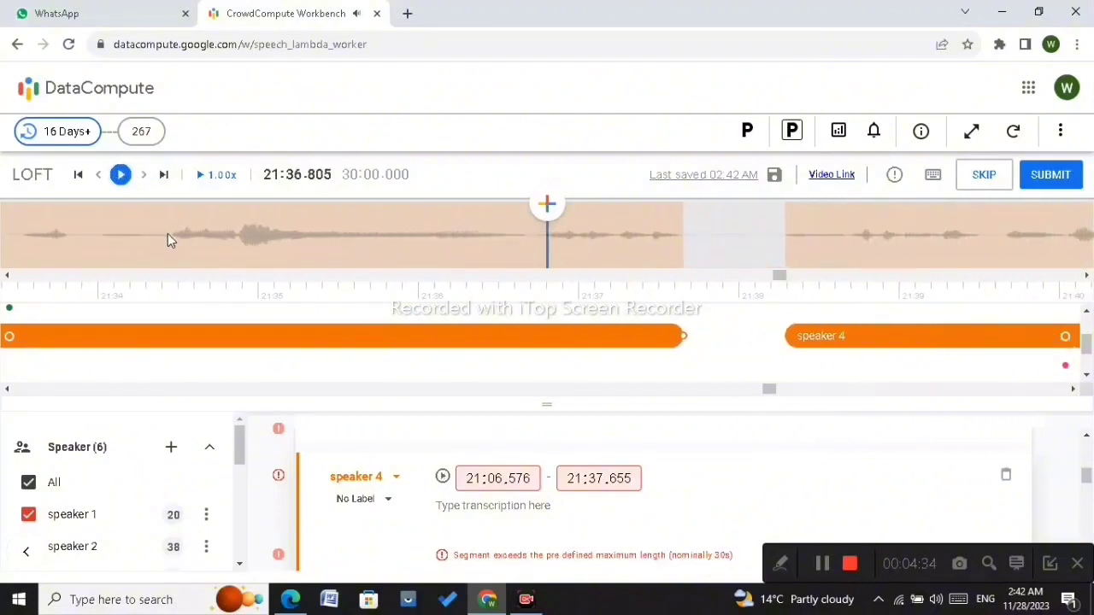
Step: Play the audio around 21:34 and position the playhead at about 21:34.445, just after the pause
{"action": "scroll", "coordinate": [423, 256], "scroll_direction": "up", "scroll_amount": 2}
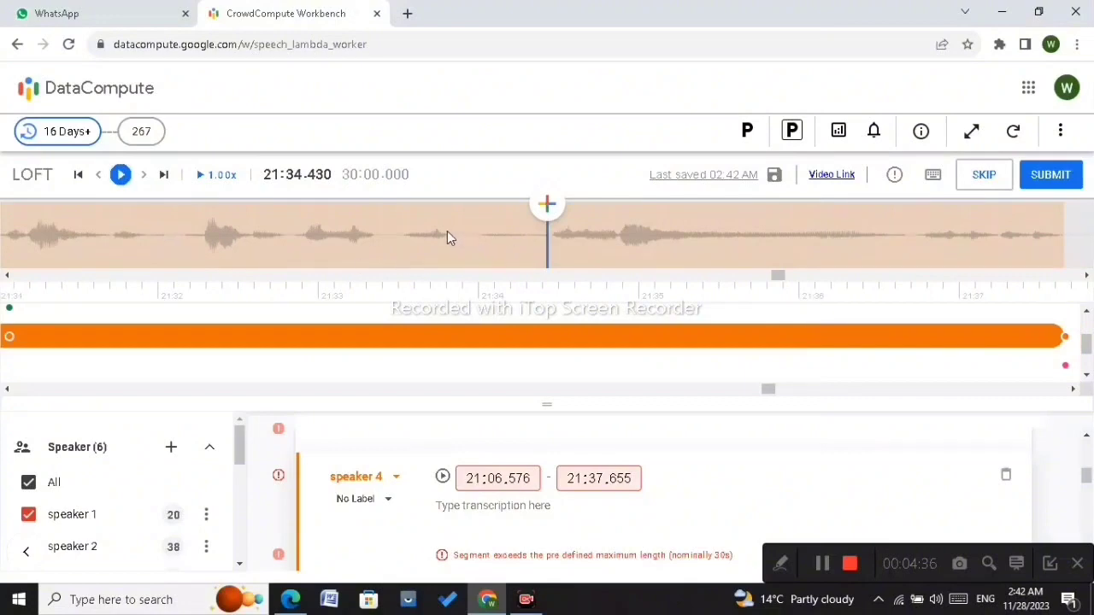
{"action": "left_click", "coordinate": [447, 230]}
{"action": "left_click", "coordinate": [120, 174]}
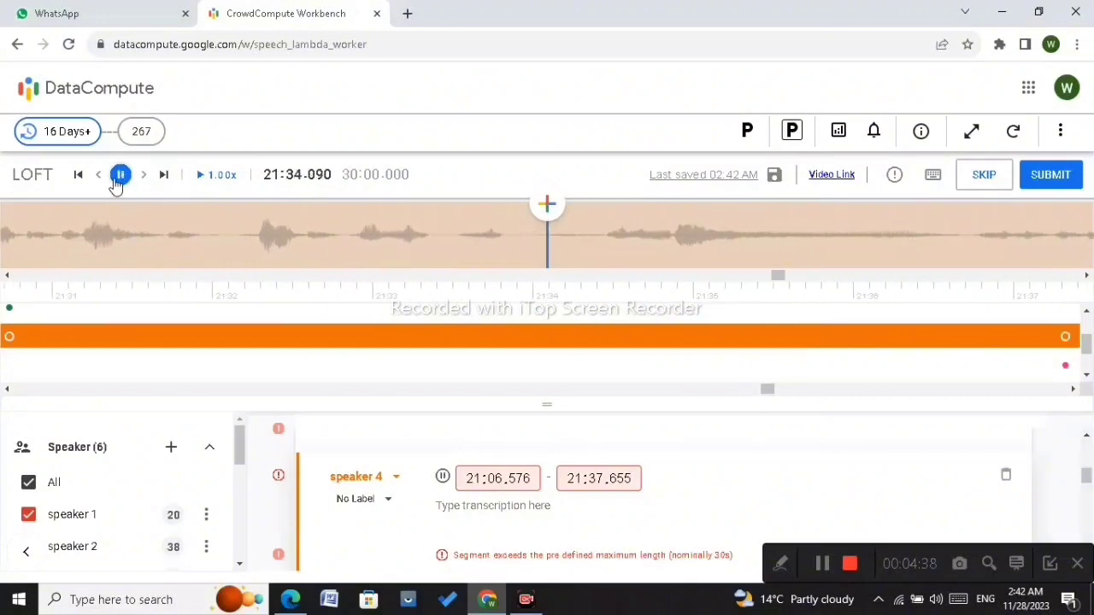
{"action": "left_click", "coordinate": [120, 174]}
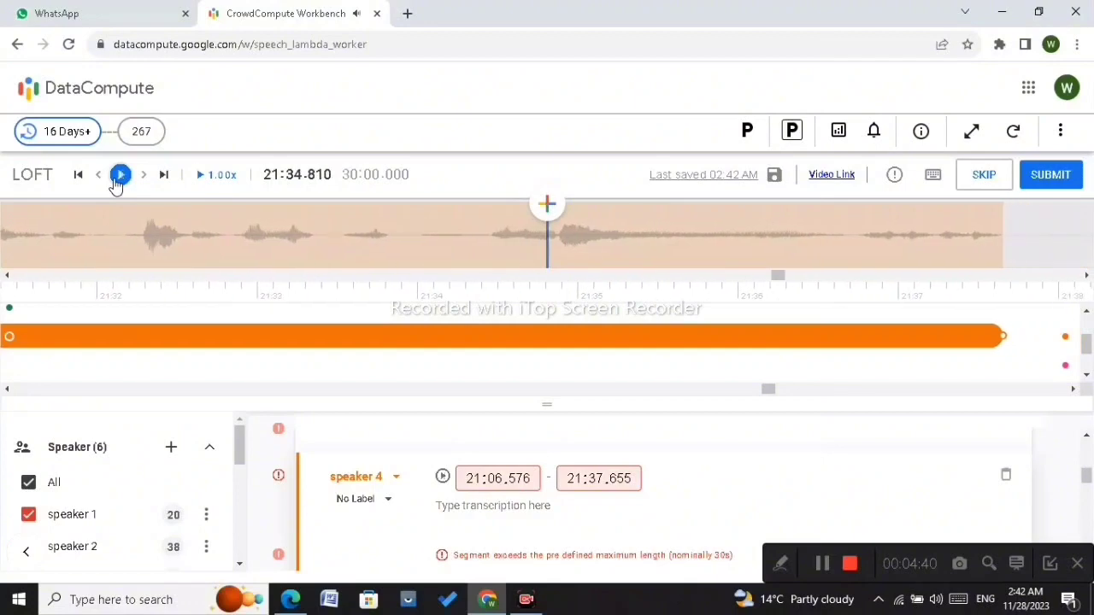
{"action": "left_click", "coordinate": [382, 237]}
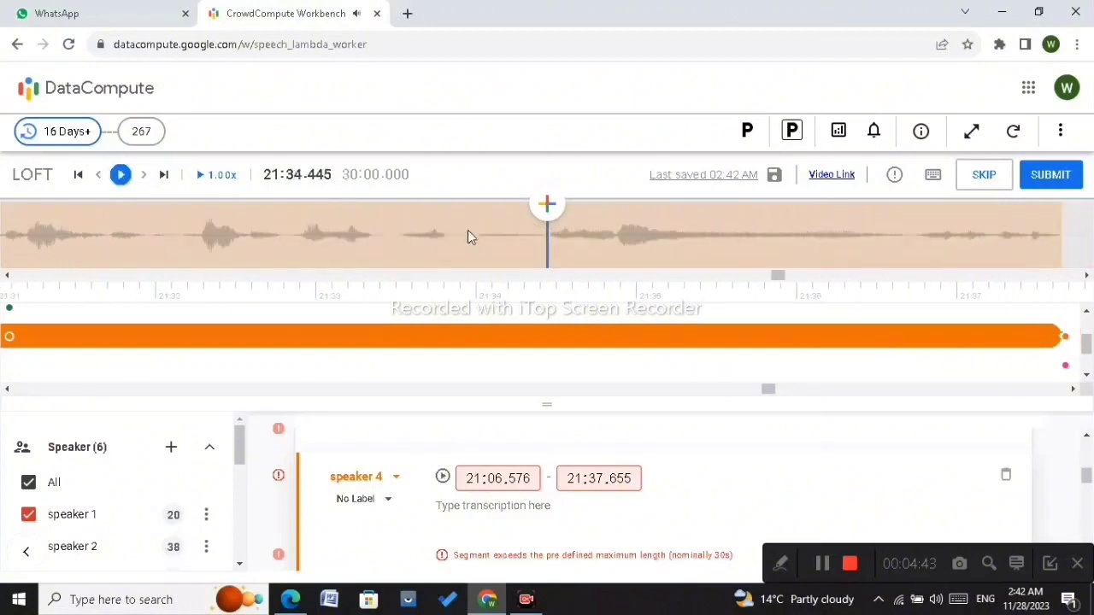
Step: Split the speaker 4 segment at 21:34.445 and shorten the first part's end to 21:33.815, leaving the pause outside both parts
{"action": "left_click", "coordinate": [566, 334], "text": "shift"}
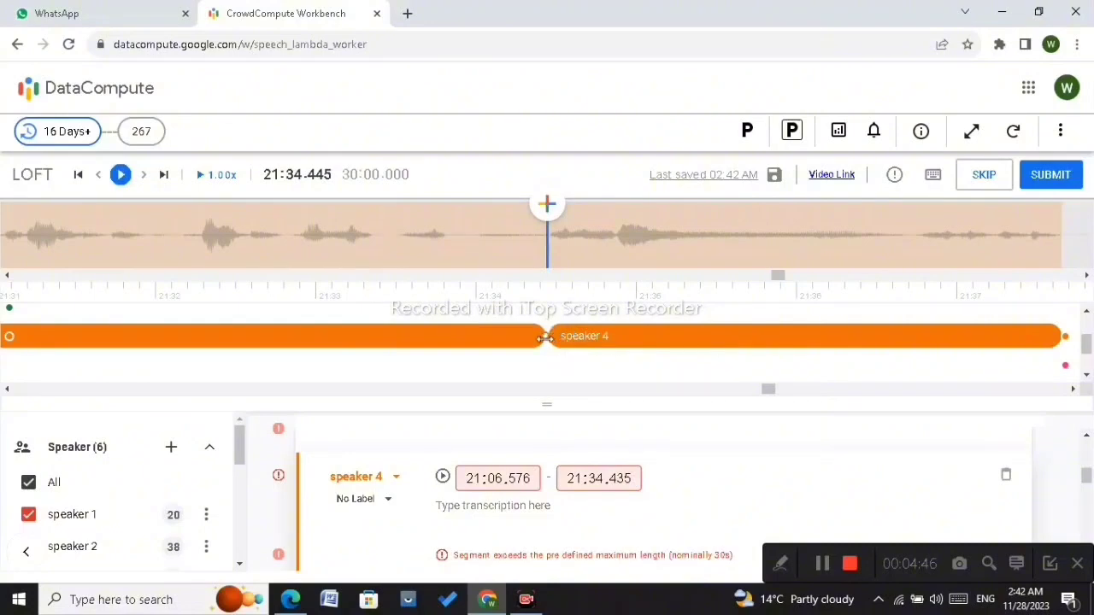
{"action": "left_click_drag", "start_coordinate": [544, 338], "coordinate": [453, 332]}
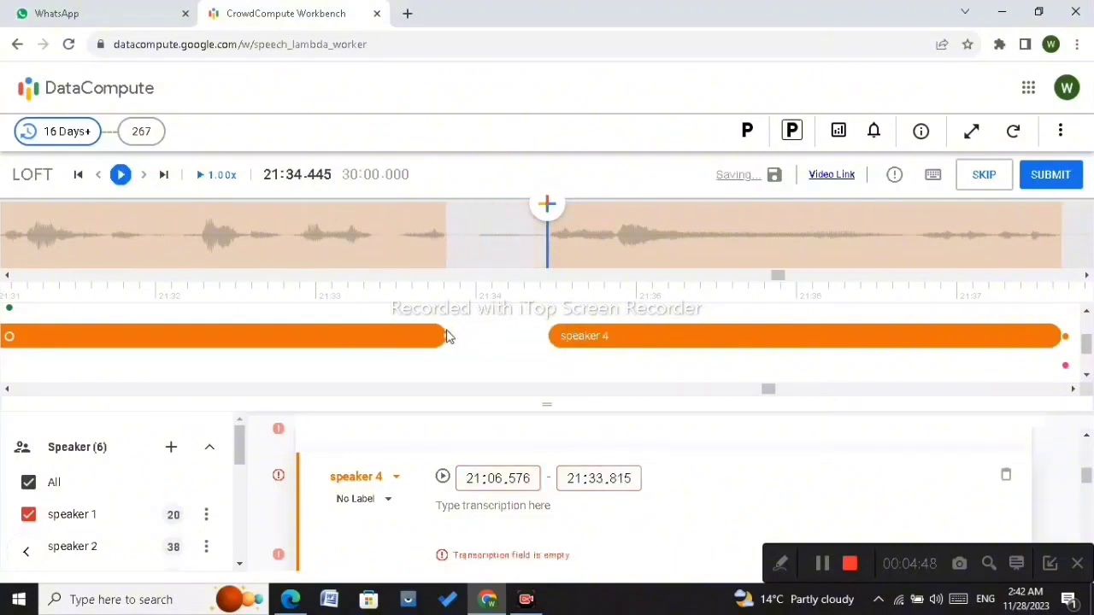
{"action": "key", "text": "Right"}
{"action": "key", "text": "Right"}
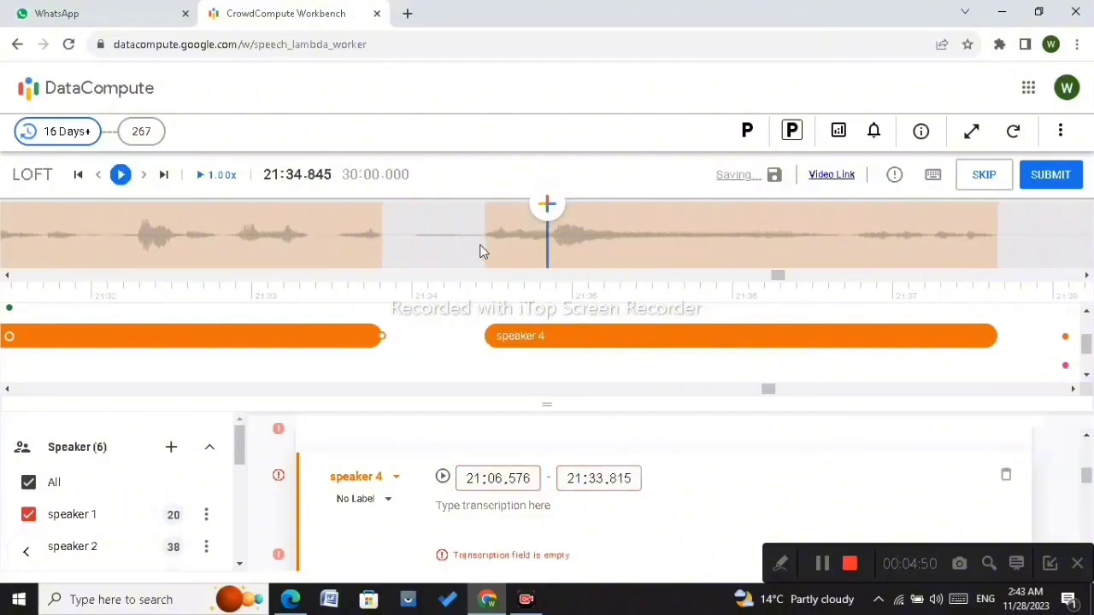
{"action": "key", "text": "Left"}
{"action": "key", "text": "Left"}
{"action": "key", "text": "Left"}
{"action": "key", "text": "Left"}
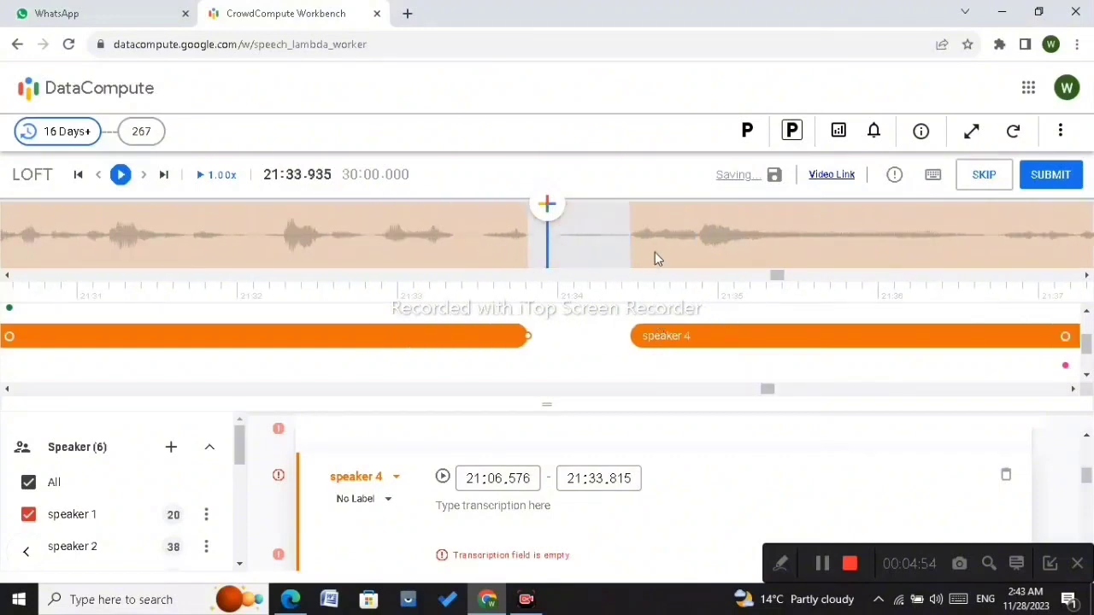
{"action": "left_click", "coordinate": [706, 243]}
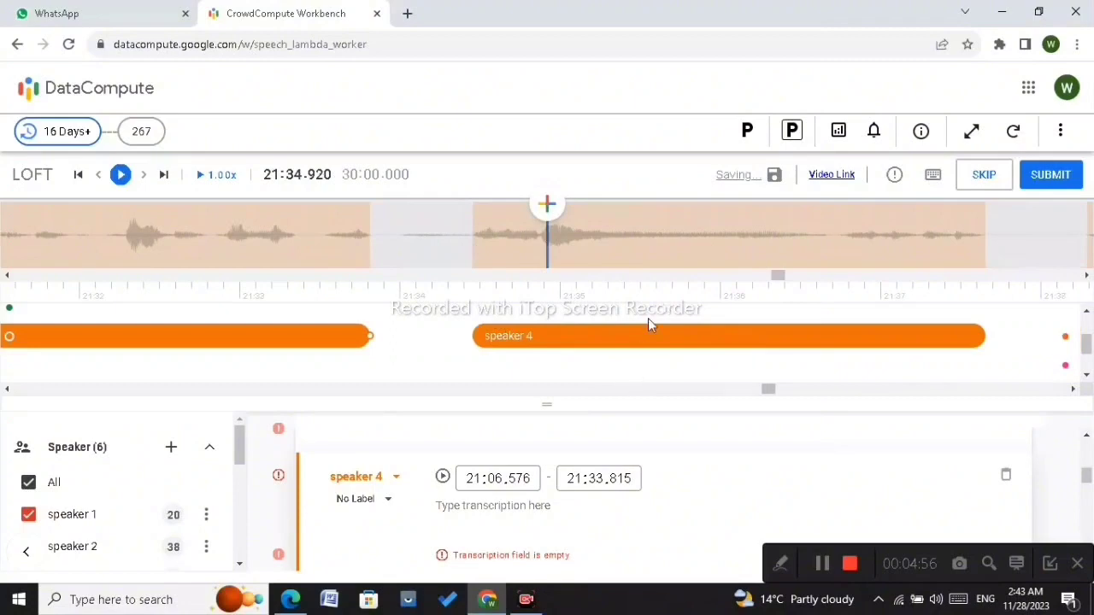
Step: Check the start and end times of the segments following the 21:34 split, through speakers 4, 1, 5 and 6, for durations over 30 seconds
{"action": "left_click", "coordinate": [657, 482]}
{"action": "scroll", "coordinate": [658, 480], "scroll_direction": "down", "scroll_amount": 5}
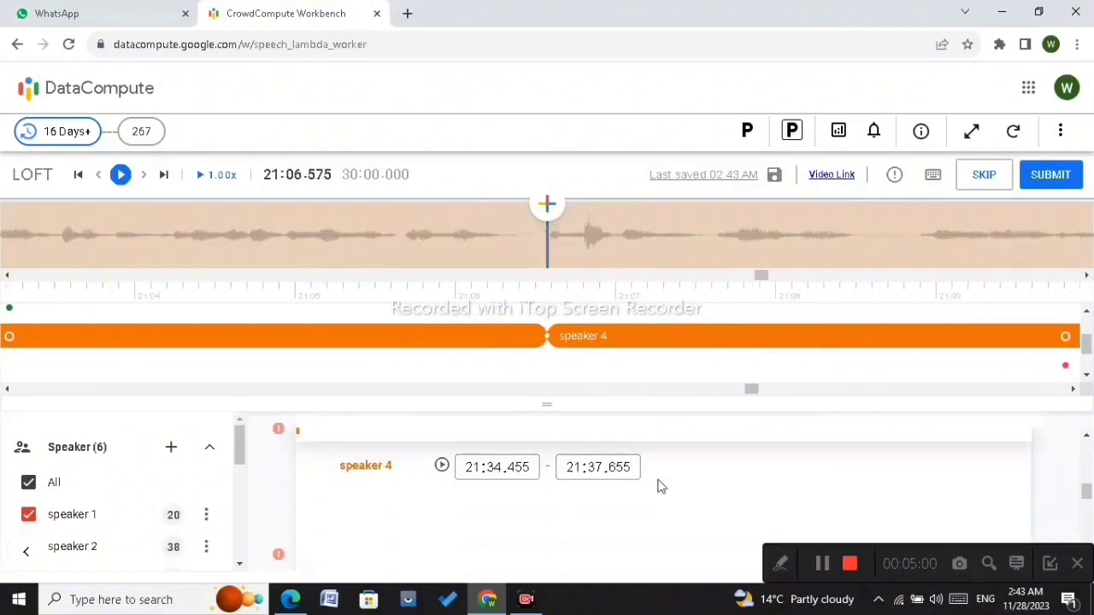
{"action": "scroll", "coordinate": [659, 480], "scroll_direction": "down", "scroll_amount": 6}
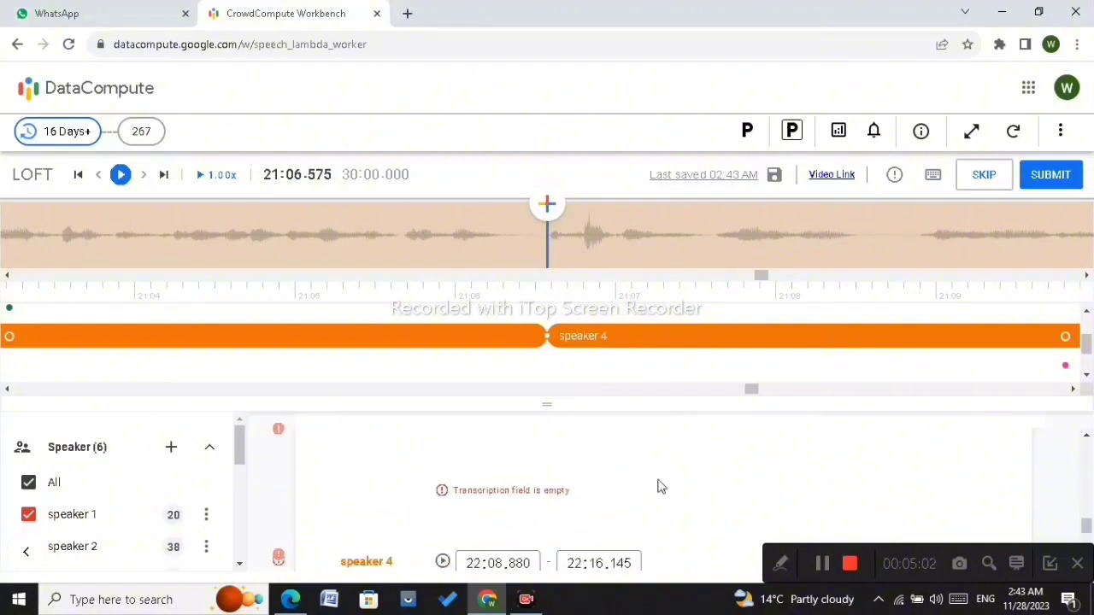
{"action": "scroll", "coordinate": [659, 486], "scroll_direction": "down", "scroll_amount": 6}
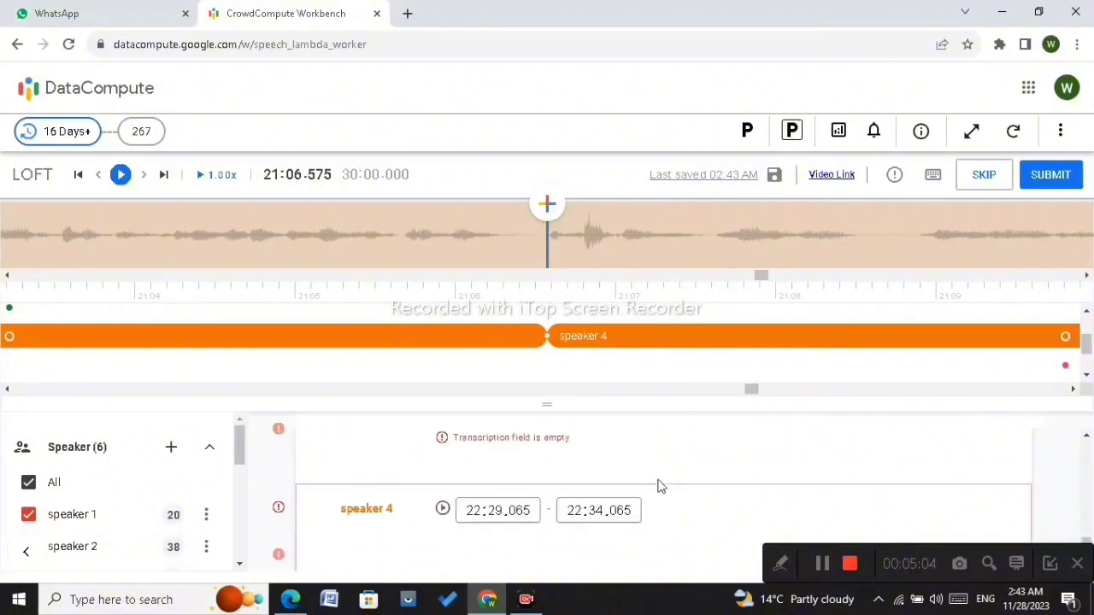
{"action": "scroll", "coordinate": [659, 486], "scroll_direction": "down", "scroll_amount": 6}
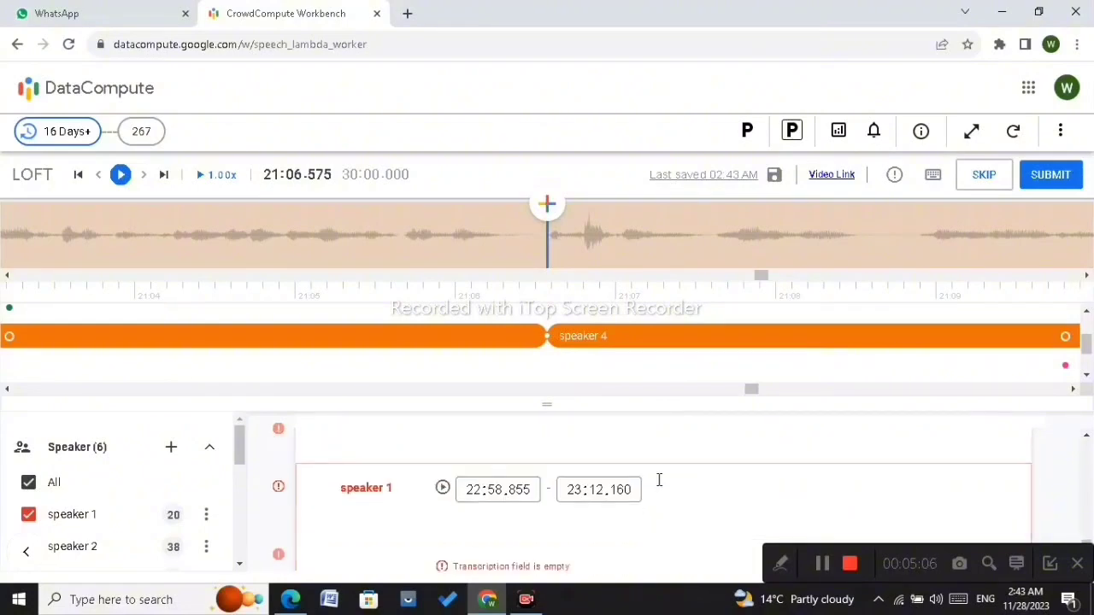
{"action": "scroll", "coordinate": [659, 483], "scroll_direction": "down", "scroll_amount": 6}
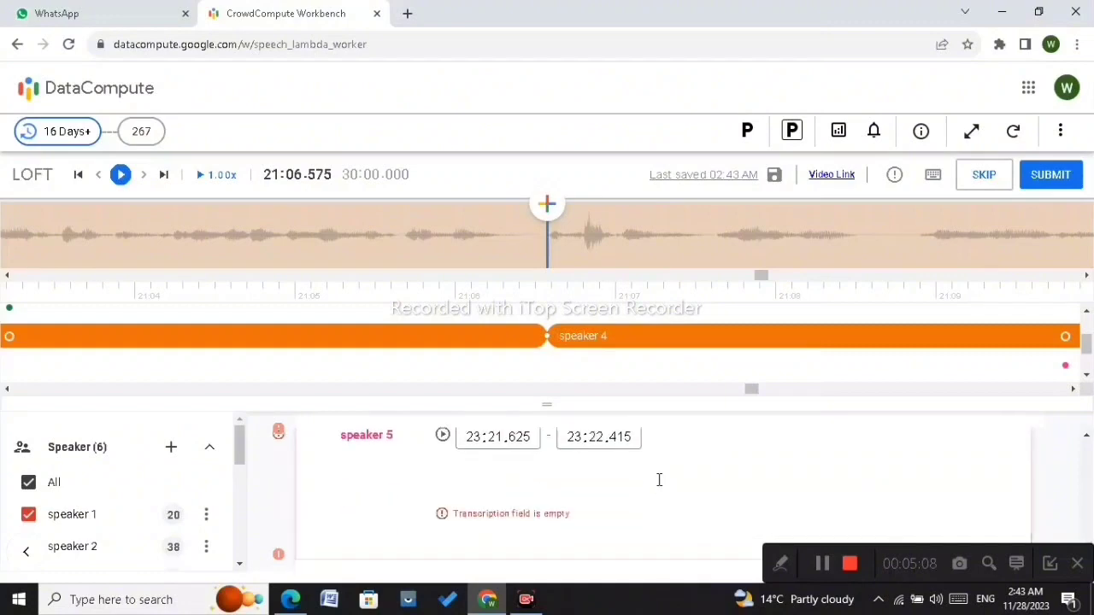
{"action": "scroll", "coordinate": [658, 486], "scroll_direction": "down", "scroll_amount": 6}
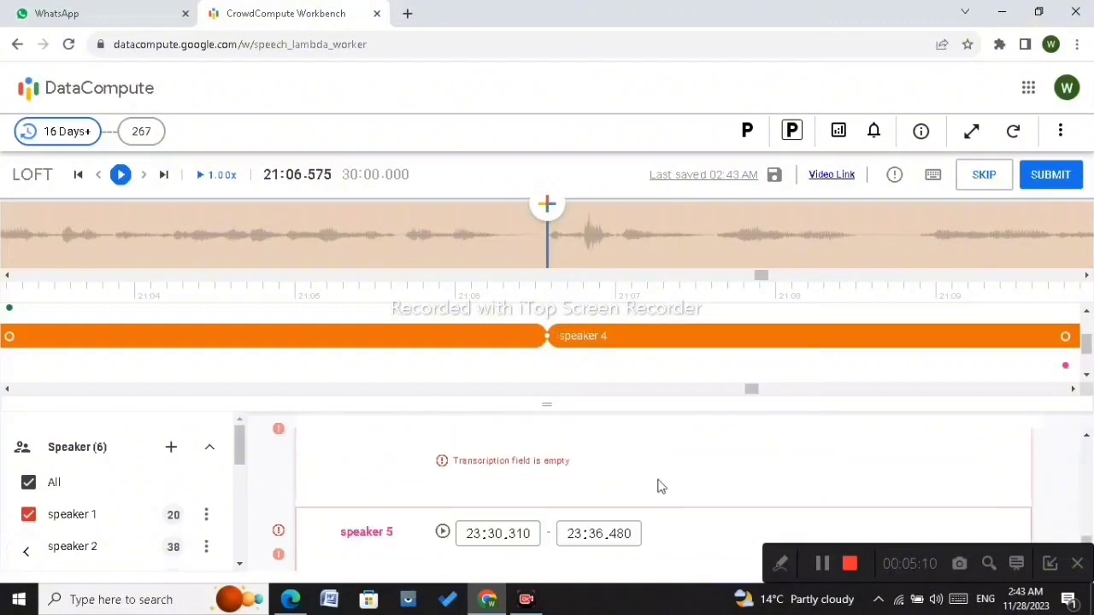
{"action": "scroll", "coordinate": [659, 485], "scroll_direction": "down", "scroll_amount": 6}
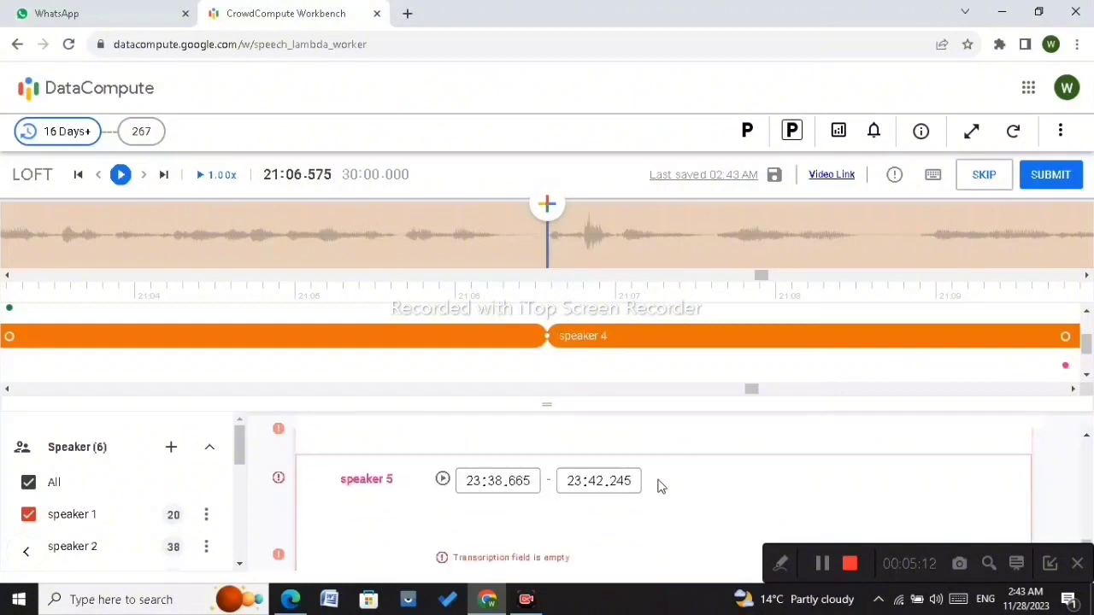
{"action": "scroll", "coordinate": [659, 483], "scroll_direction": "down", "scroll_amount": 4}
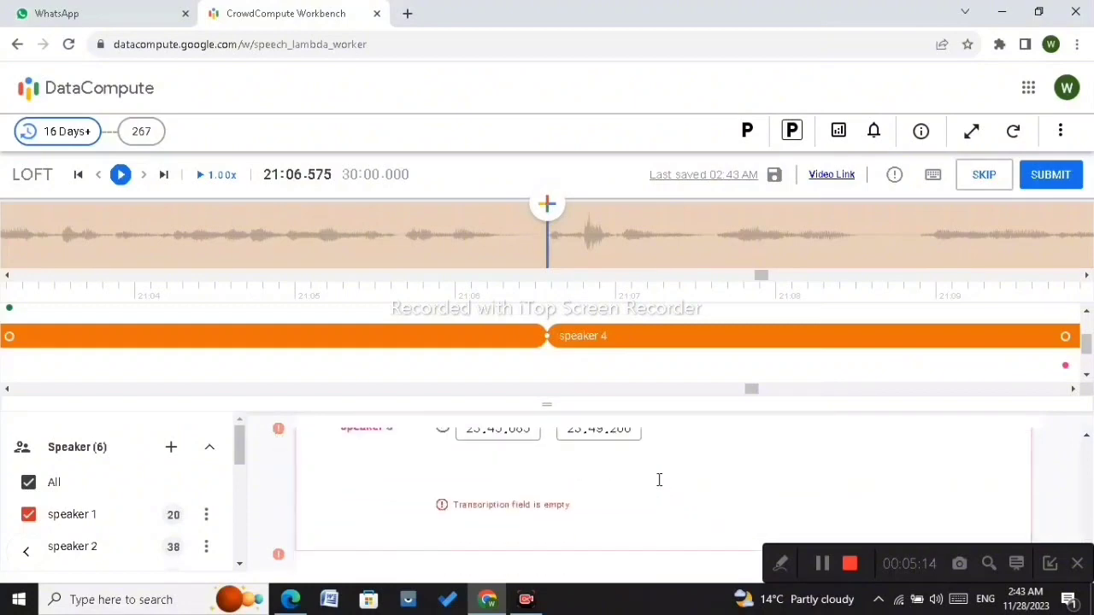
{"action": "scroll", "coordinate": [659, 485], "scroll_direction": "down", "scroll_amount": 8}
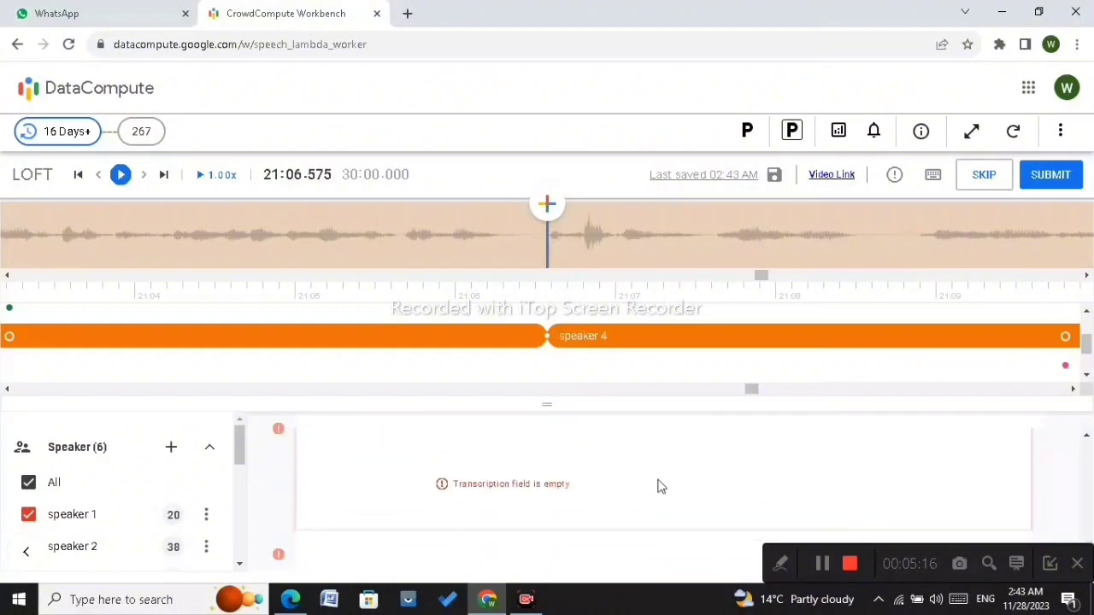
{"action": "scroll", "coordinate": [659, 483], "scroll_direction": "down", "scroll_amount": 8}
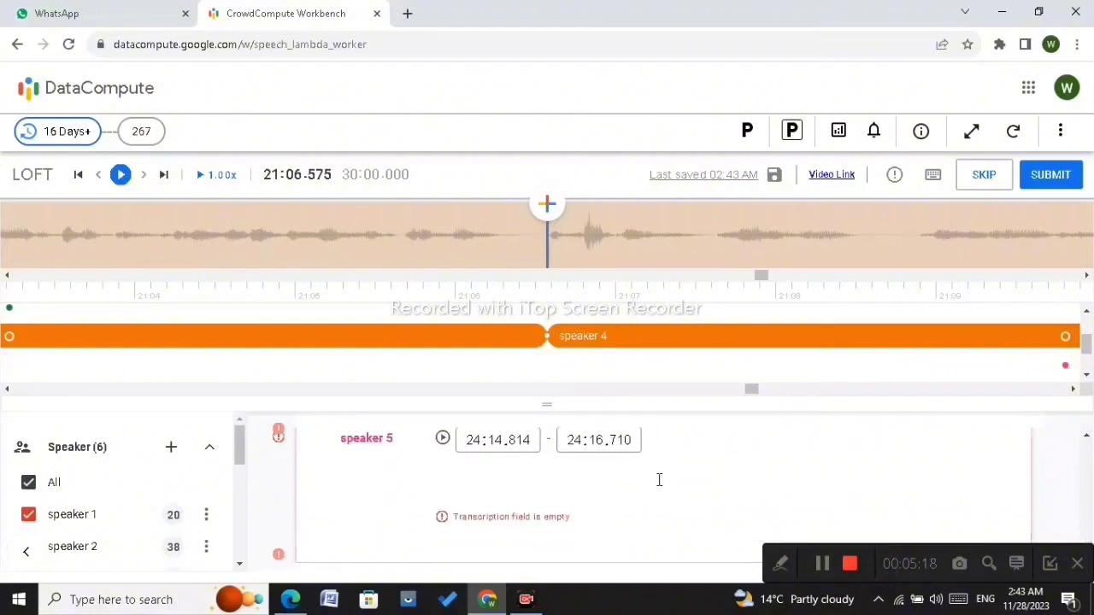
{"action": "scroll", "coordinate": [659, 485], "scroll_direction": "down", "scroll_amount": 8}
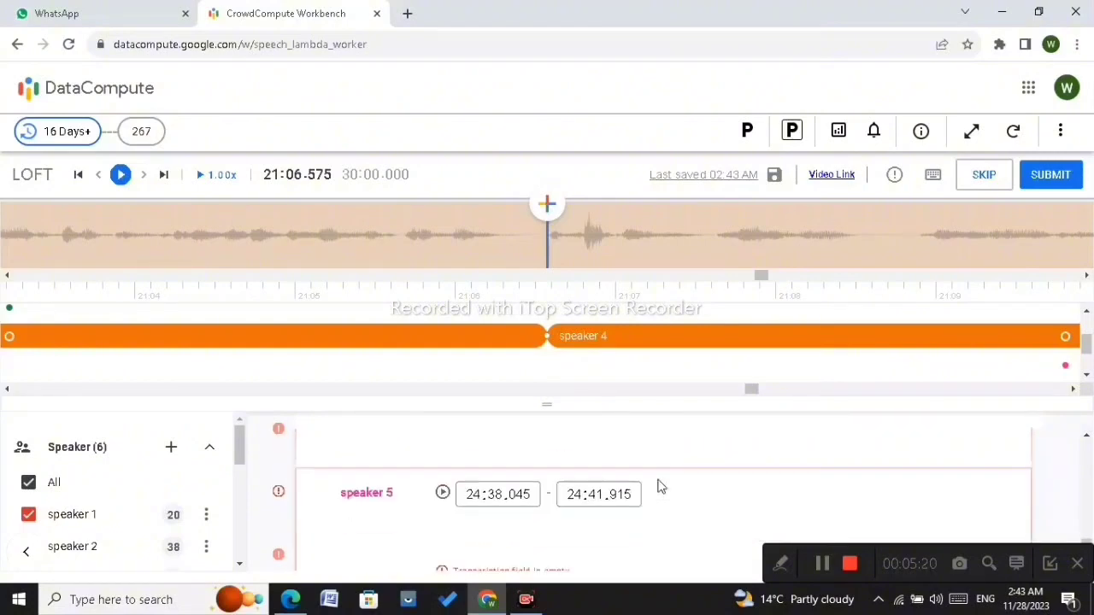
{"action": "scroll", "coordinate": [659, 484], "scroll_direction": "down", "scroll_amount": 8}
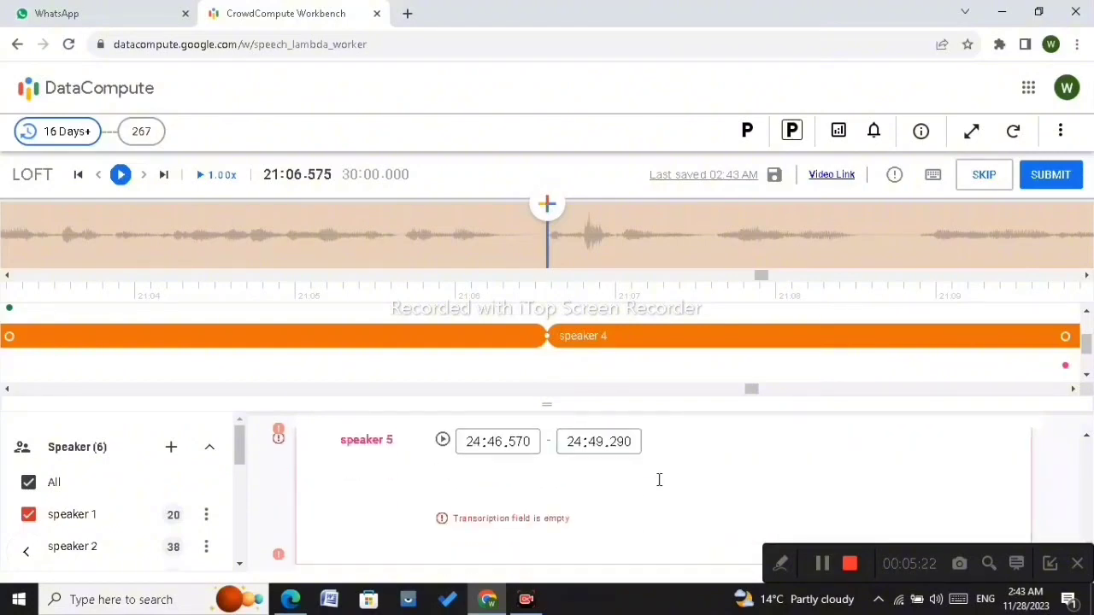
{"action": "scroll", "coordinate": [659, 483], "scroll_direction": "down", "scroll_amount": 8}
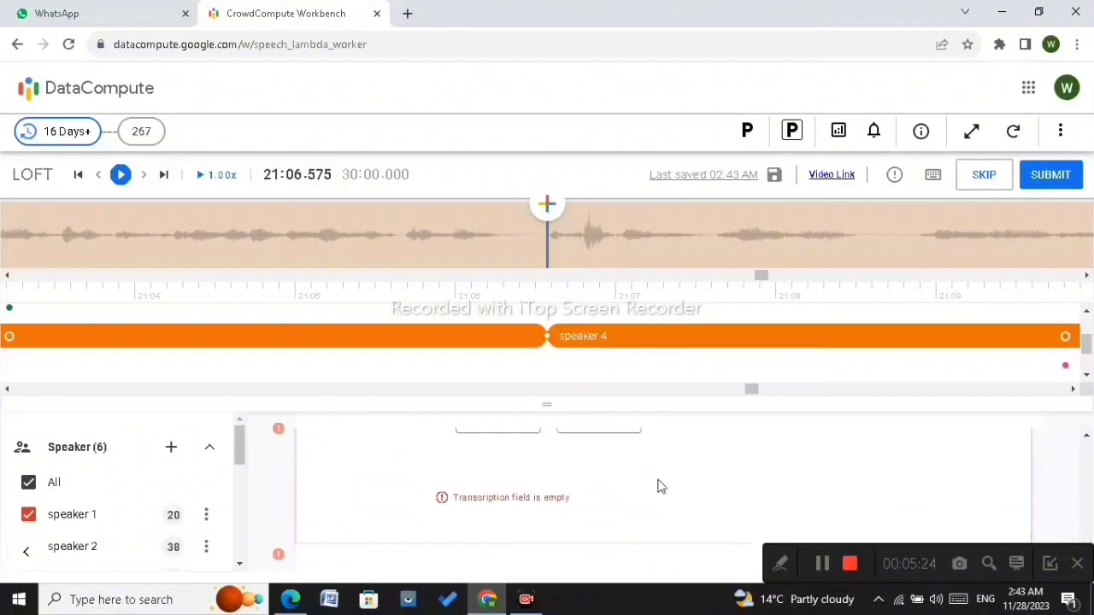
{"action": "scroll", "coordinate": [659, 484], "scroll_direction": "down", "scroll_amount": 6}
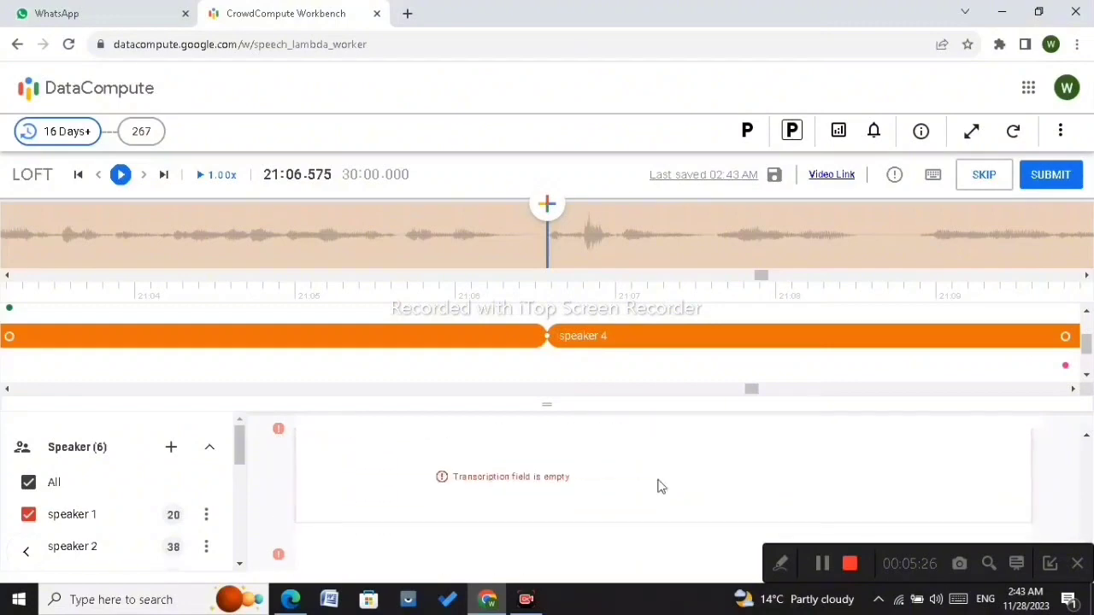
{"action": "scroll", "coordinate": [659, 485], "scroll_direction": "down", "scroll_amount": 6}
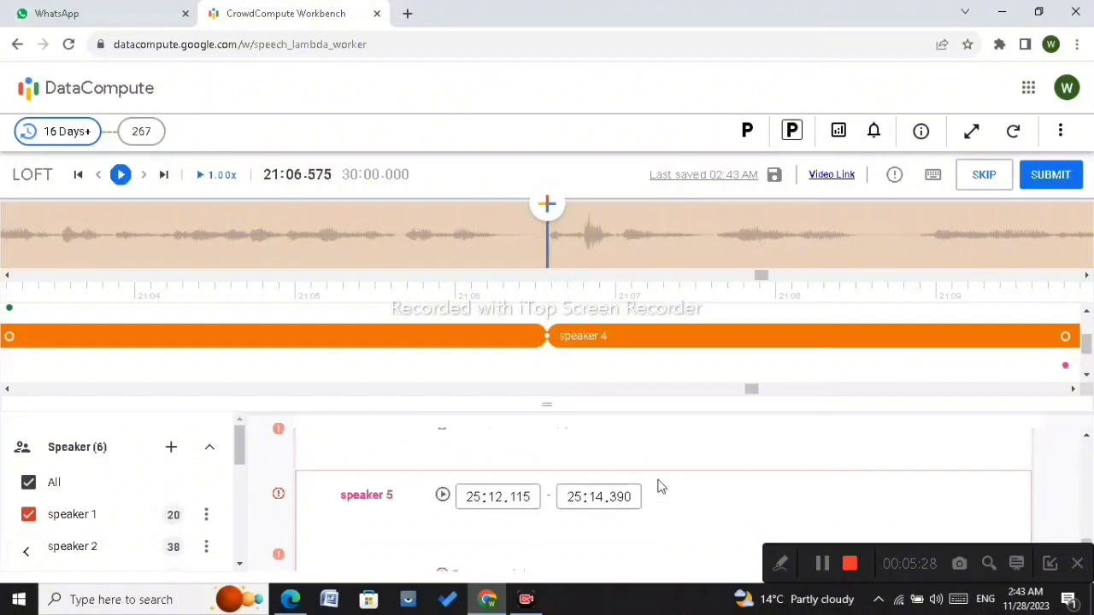
{"action": "scroll", "coordinate": [659, 486], "scroll_direction": "down", "scroll_amount": 6}
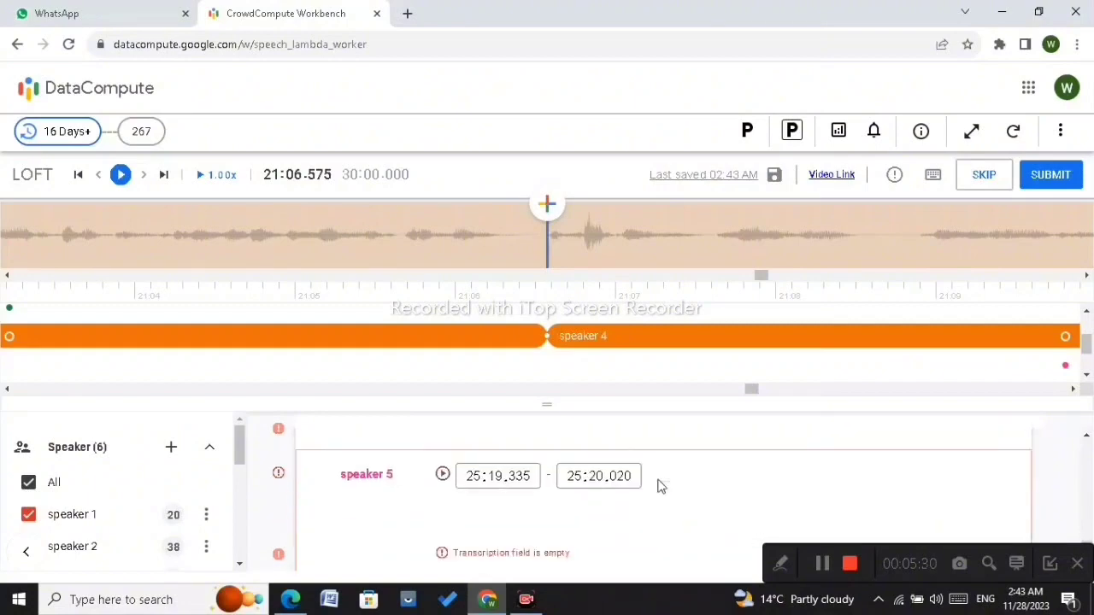
{"action": "scroll", "coordinate": [659, 484], "scroll_direction": "down", "scroll_amount": 6}
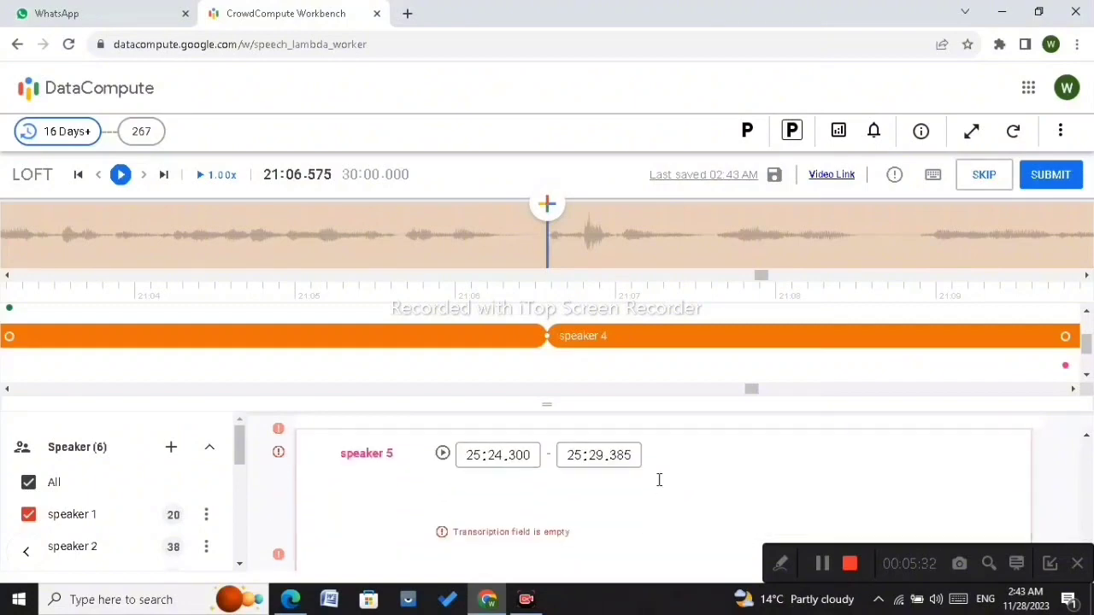
{"action": "scroll", "coordinate": [658, 480], "scroll_direction": "down", "scroll_amount": 6}
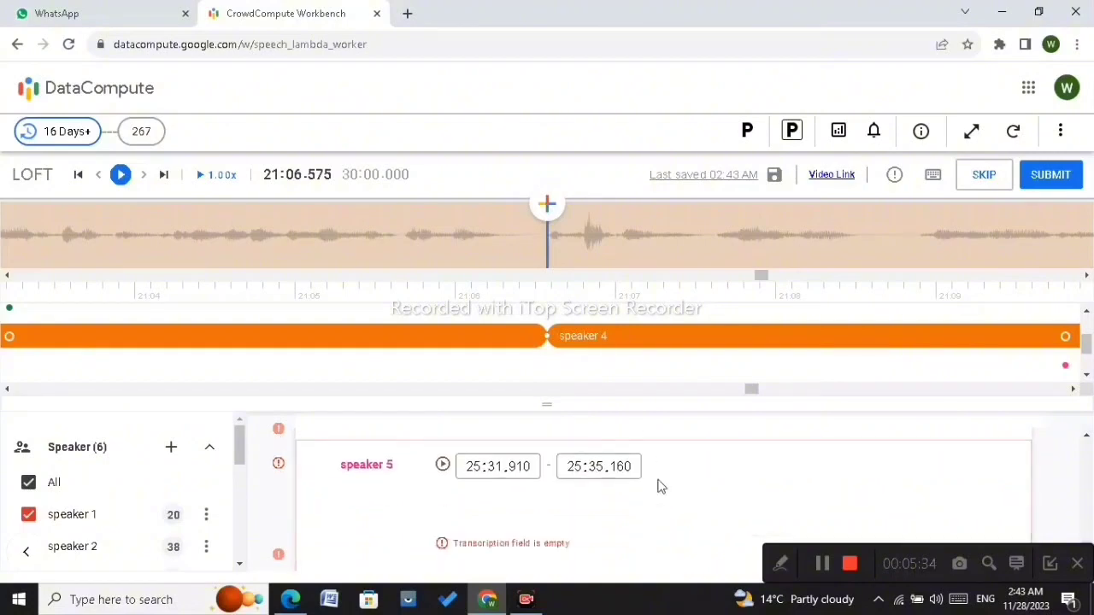
{"action": "scroll", "coordinate": [659, 484], "scroll_direction": "down", "scroll_amount": 4}
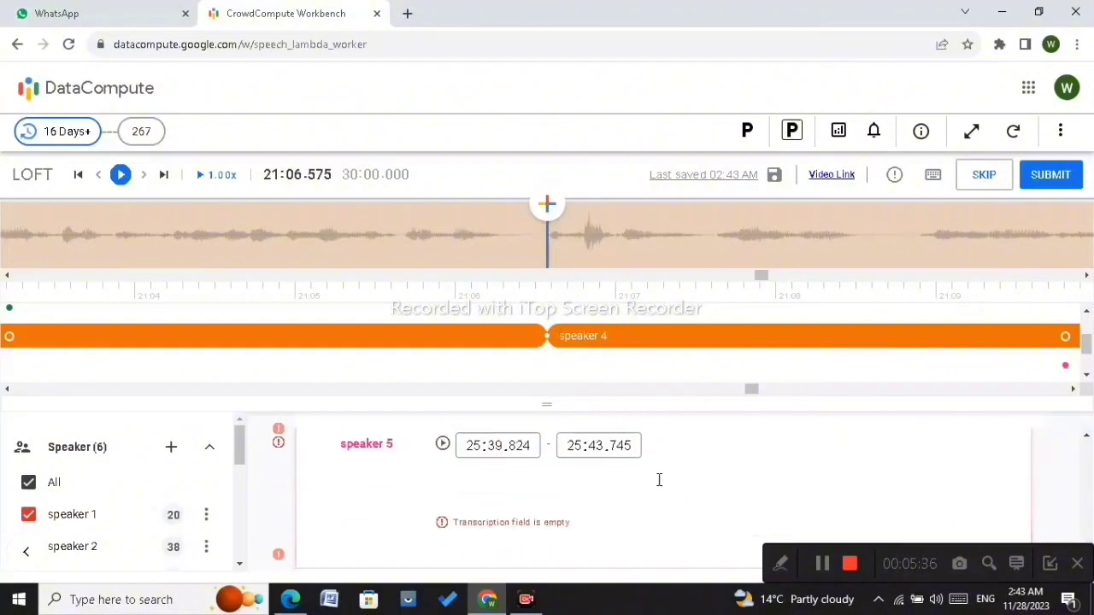
{"action": "scroll", "coordinate": [659, 484], "scroll_direction": "down", "scroll_amount": 3}
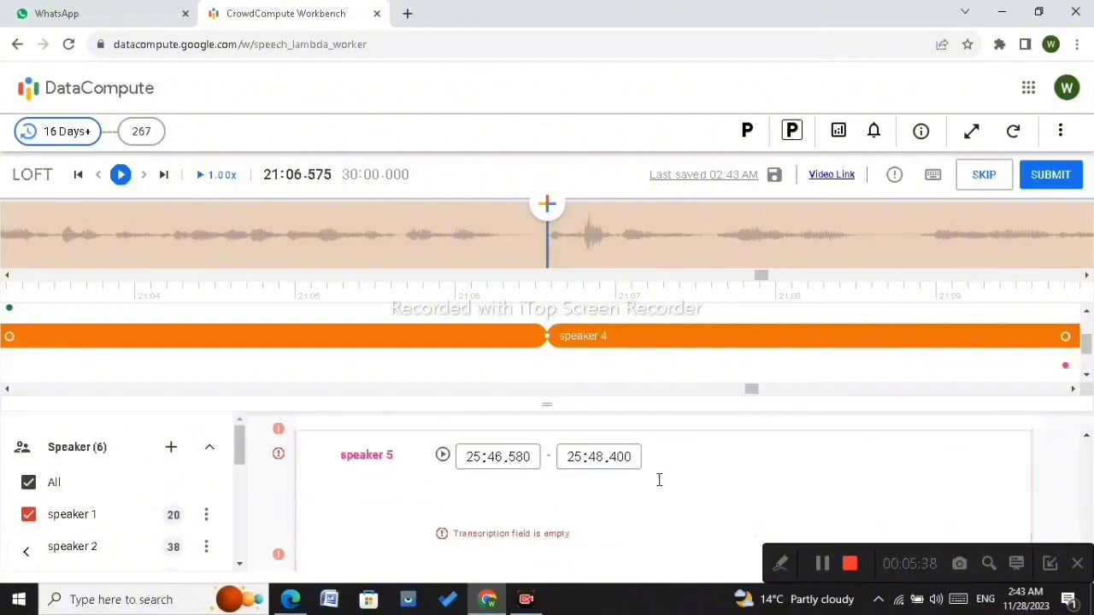
{"action": "scroll", "coordinate": [659, 485], "scroll_direction": "down", "scroll_amount": 5}
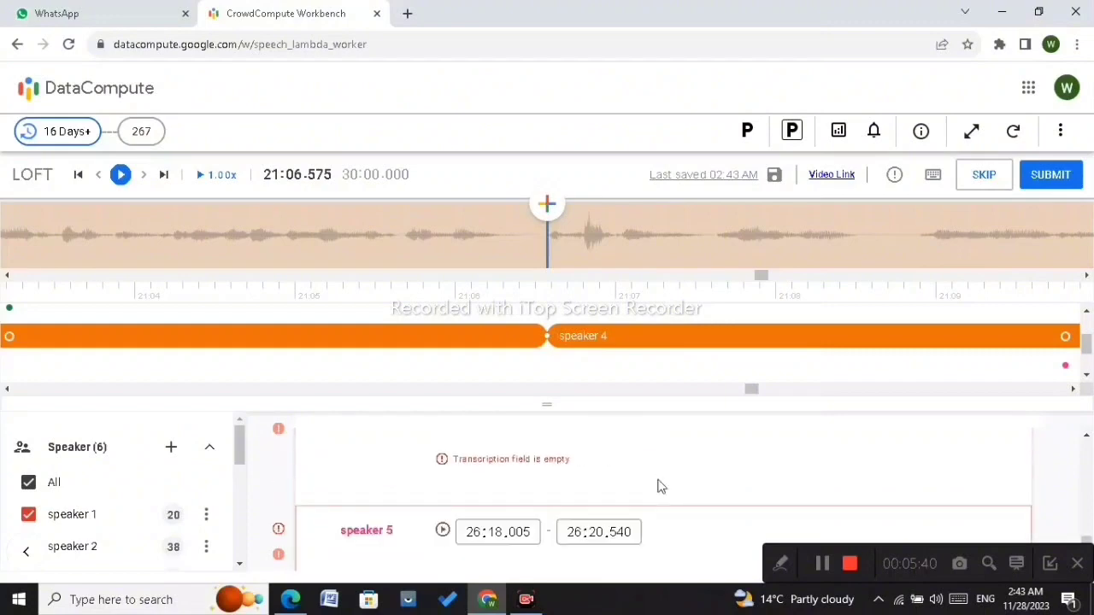
{"action": "scroll", "coordinate": [659, 482], "scroll_direction": "down", "scroll_amount": 4}
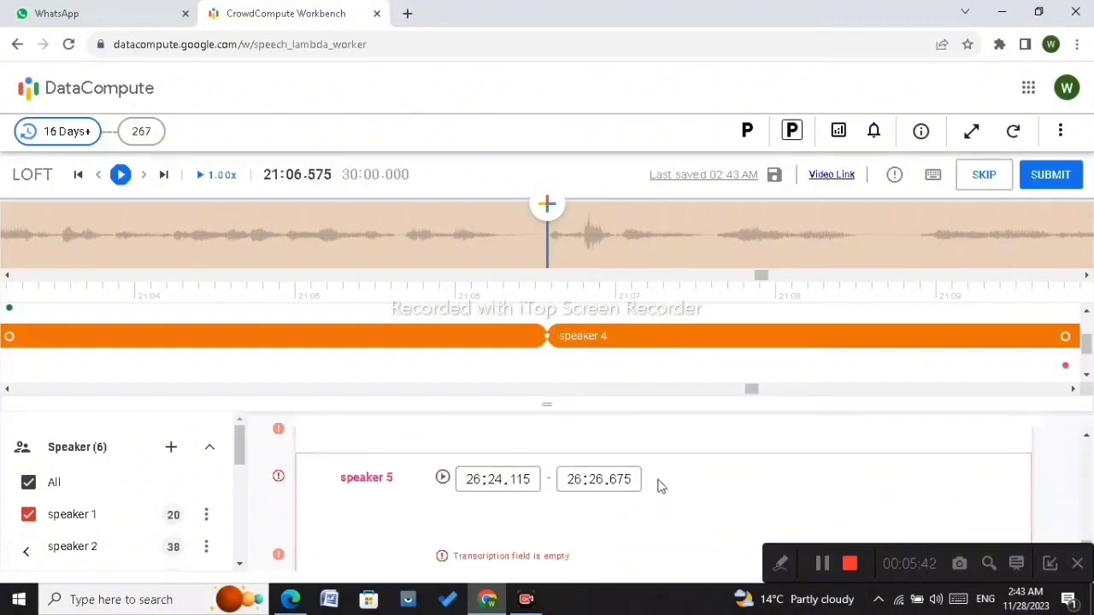
{"action": "scroll", "coordinate": [659, 484], "scroll_direction": "down", "scroll_amount": 4}
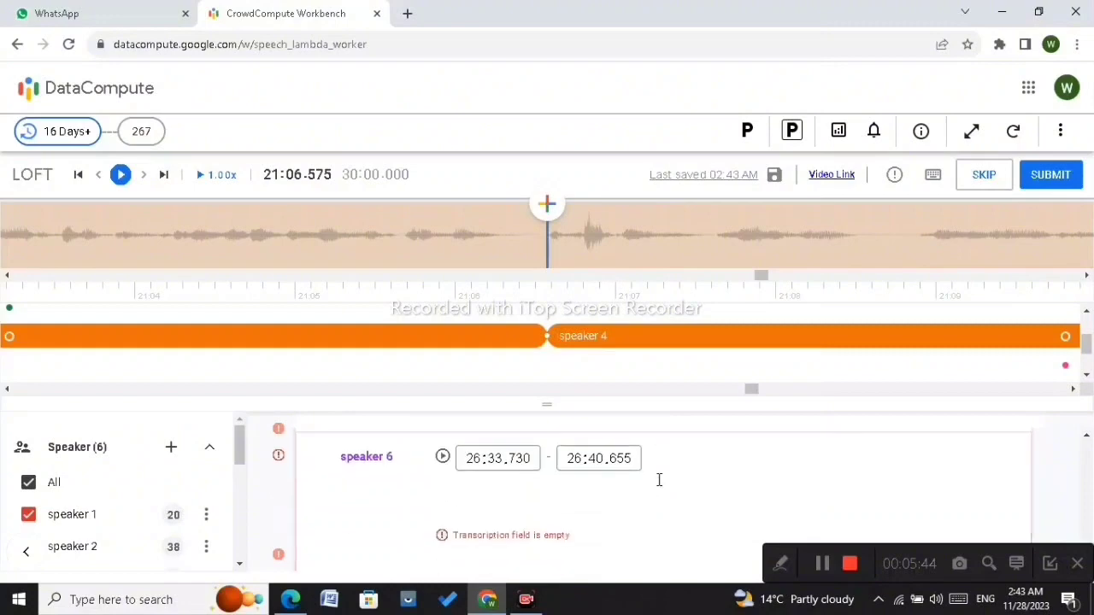
{"action": "scroll", "coordinate": [659, 482], "scroll_direction": "down", "scroll_amount": 4}
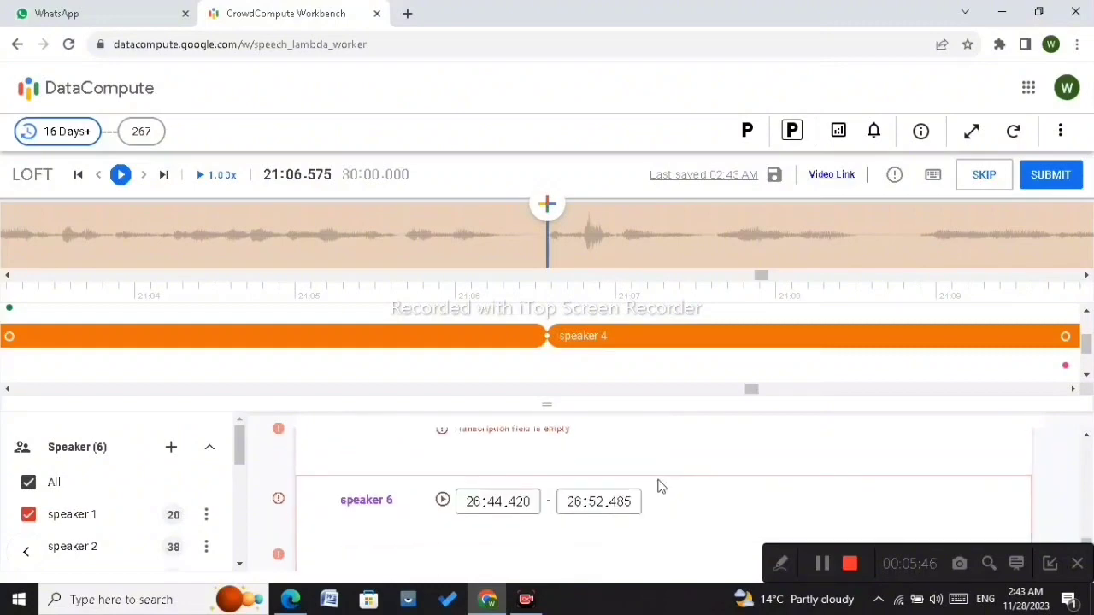
{"action": "scroll", "coordinate": [659, 482], "scroll_direction": "down", "scroll_amount": 1}
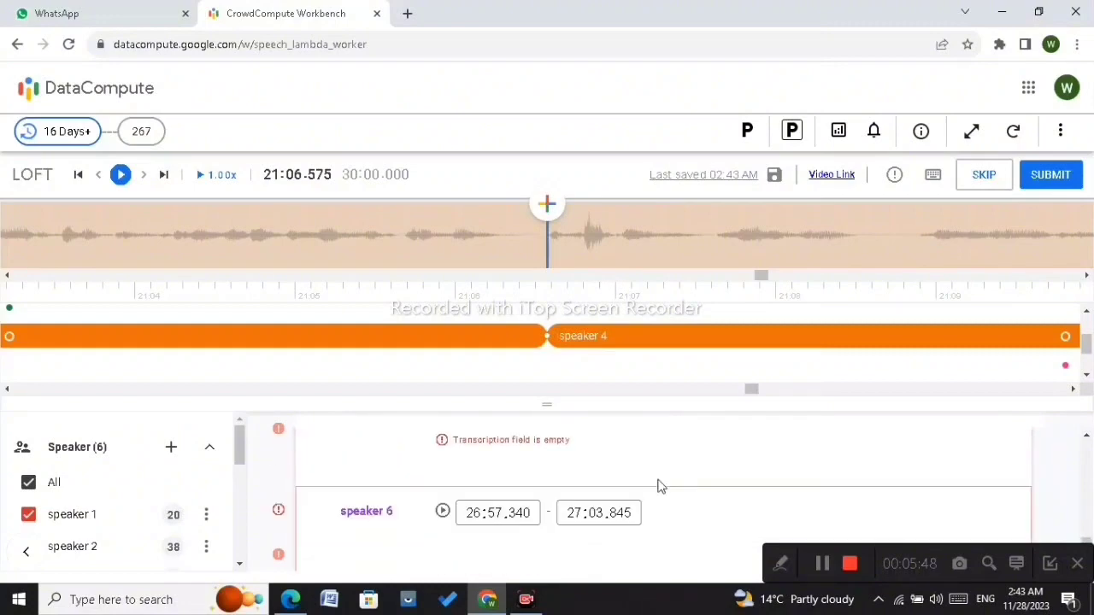
{"action": "scroll", "coordinate": [659, 486], "scroll_direction": "down", "scroll_amount": 1}
{"action": "scroll", "coordinate": [659, 485], "scroll_direction": "down", "scroll_amount": 4}
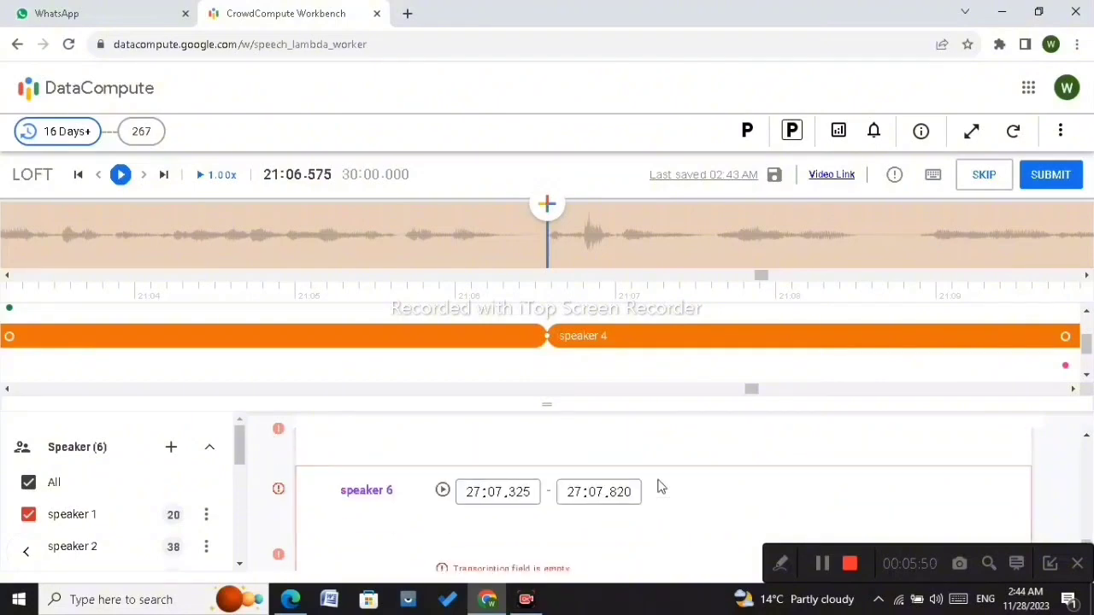
{"action": "scroll", "coordinate": [658, 486], "scroll_direction": "down", "scroll_amount": 3}
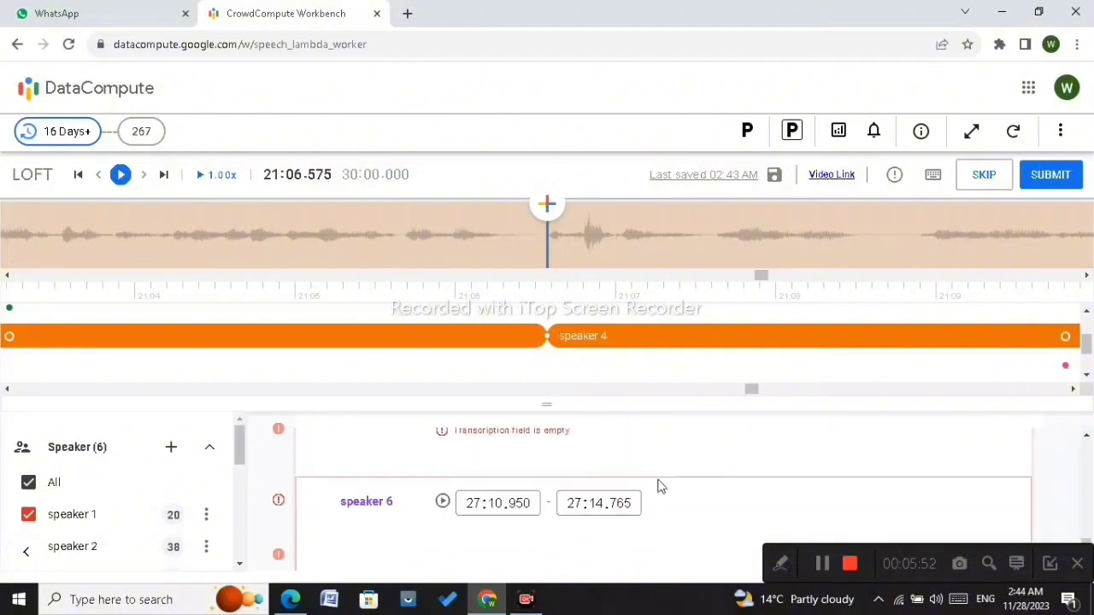
{"action": "scroll", "coordinate": [659, 486], "scroll_direction": "down", "scroll_amount": 4}
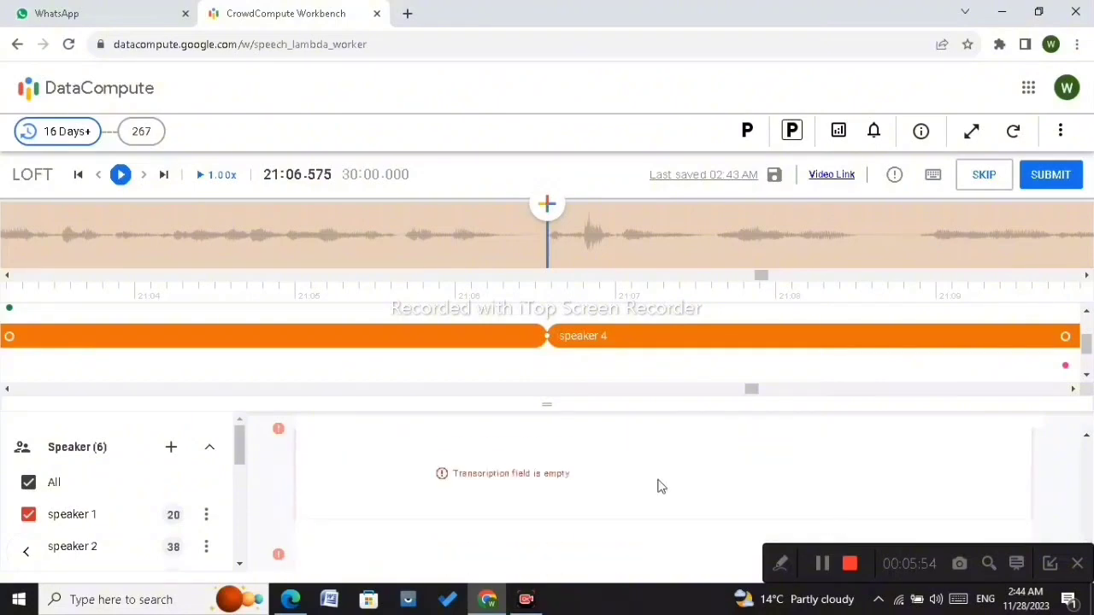
{"action": "scroll", "coordinate": [659, 486], "scroll_direction": "down", "scroll_amount": 4}
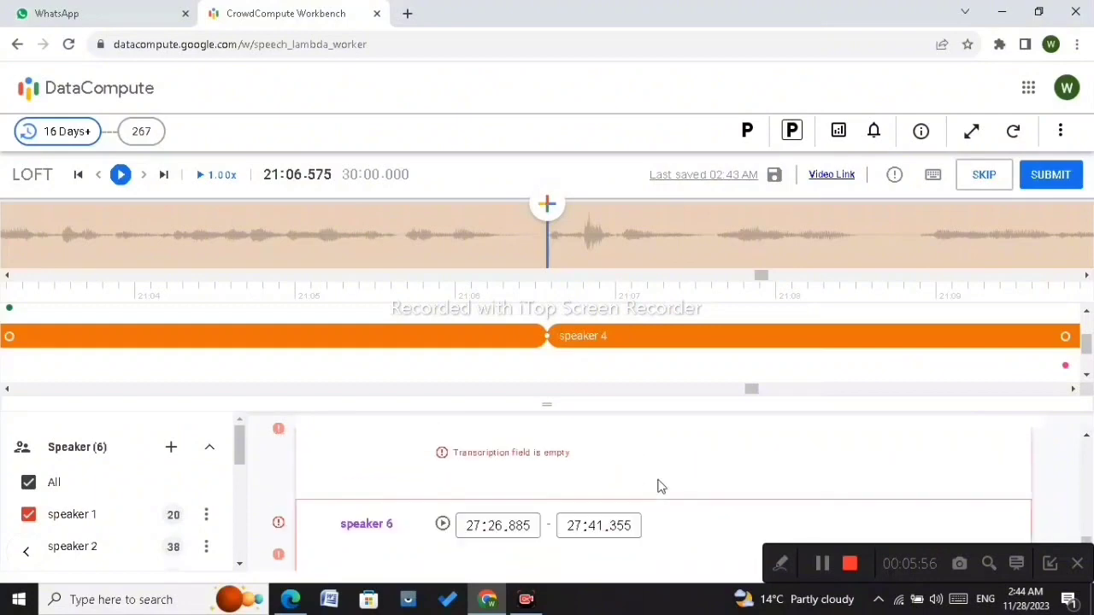
{"action": "scroll", "coordinate": [658, 486], "scroll_direction": "down", "scroll_amount": 1}
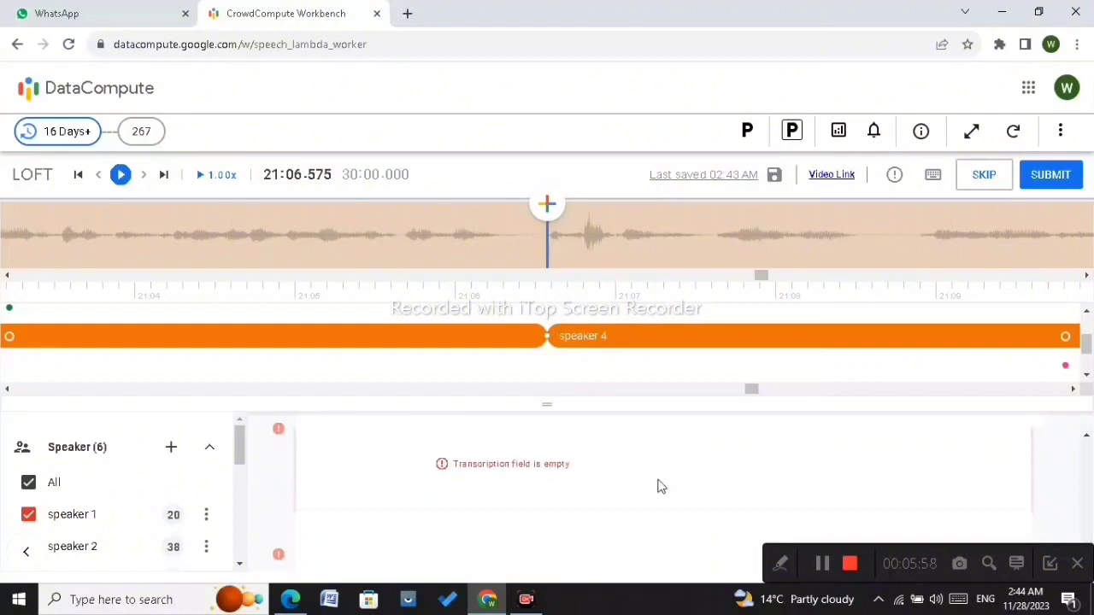
{"action": "scroll", "coordinate": [659, 486], "scroll_direction": "down", "scroll_amount": 4}
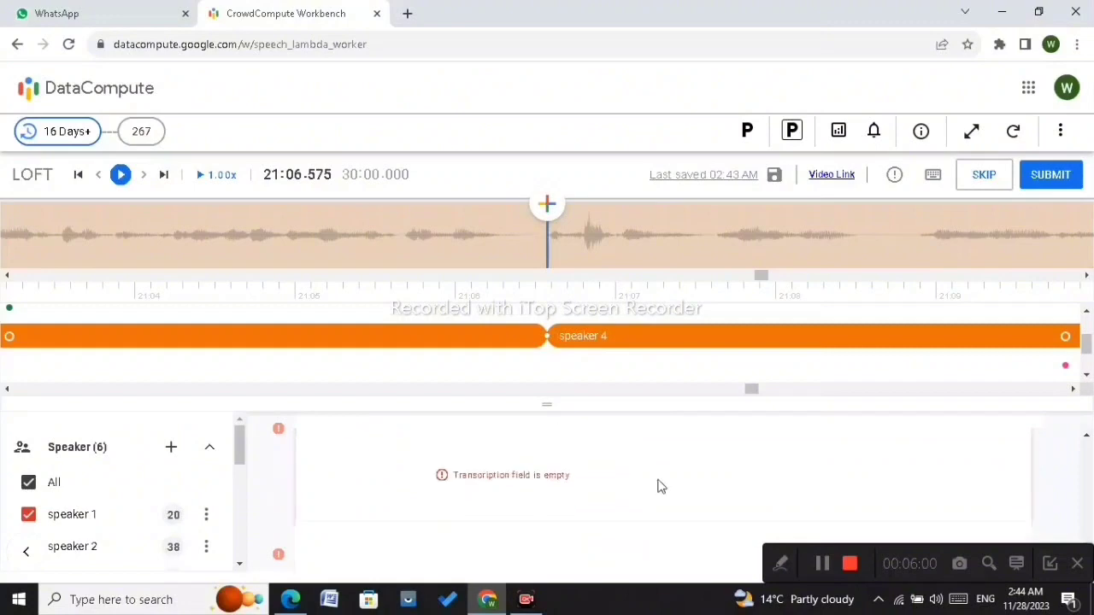
{"action": "scroll", "coordinate": [659, 485], "scroll_direction": "down", "scroll_amount": 1}
{"action": "scroll", "coordinate": [659, 486], "scroll_direction": "down", "scroll_amount": 3}
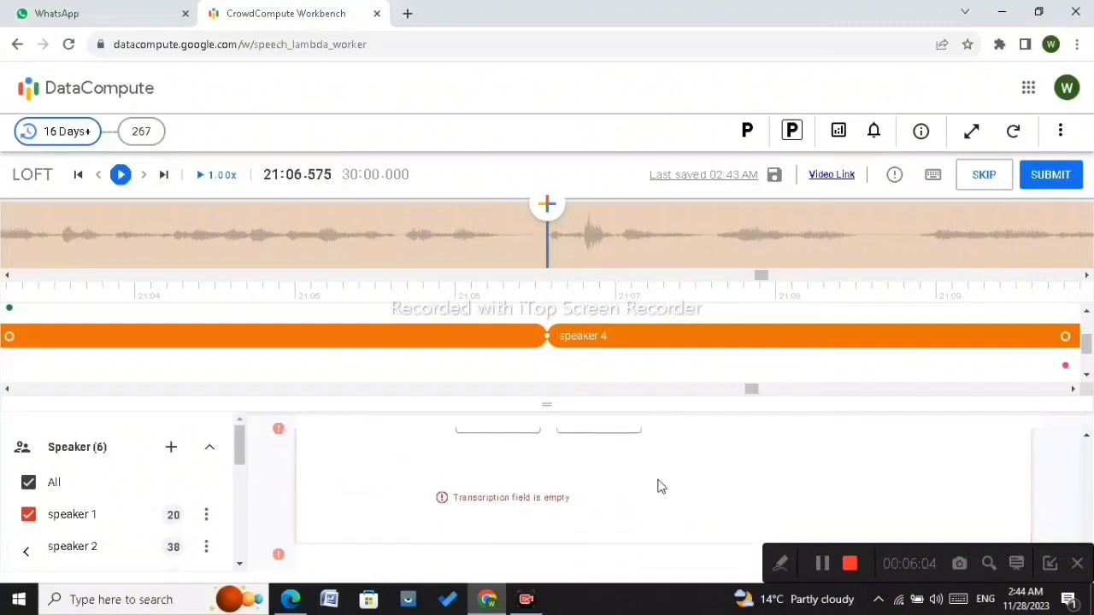
{"action": "scroll", "coordinate": [659, 485], "scroll_direction": "down", "scroll_amount": 4}
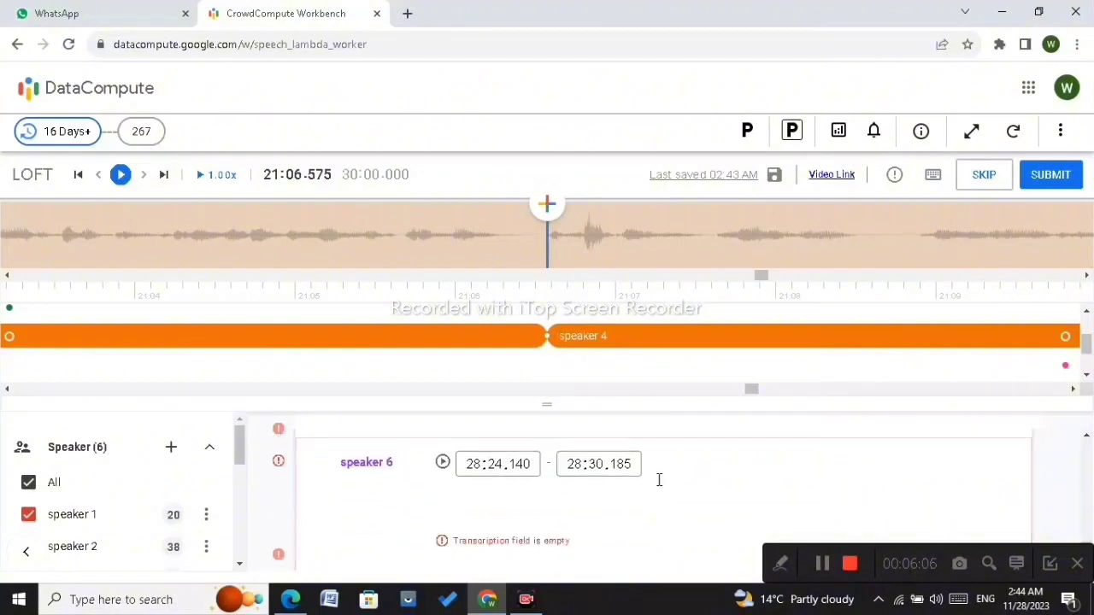
{"action": "scroll", "coordinate": [659, 483], "scroll_direction": "down", "scroll_amount": 1}
{"action": "scroll", "coordinate": [659, 486], "scroll_direction": "down", "scroll_amount": 4}
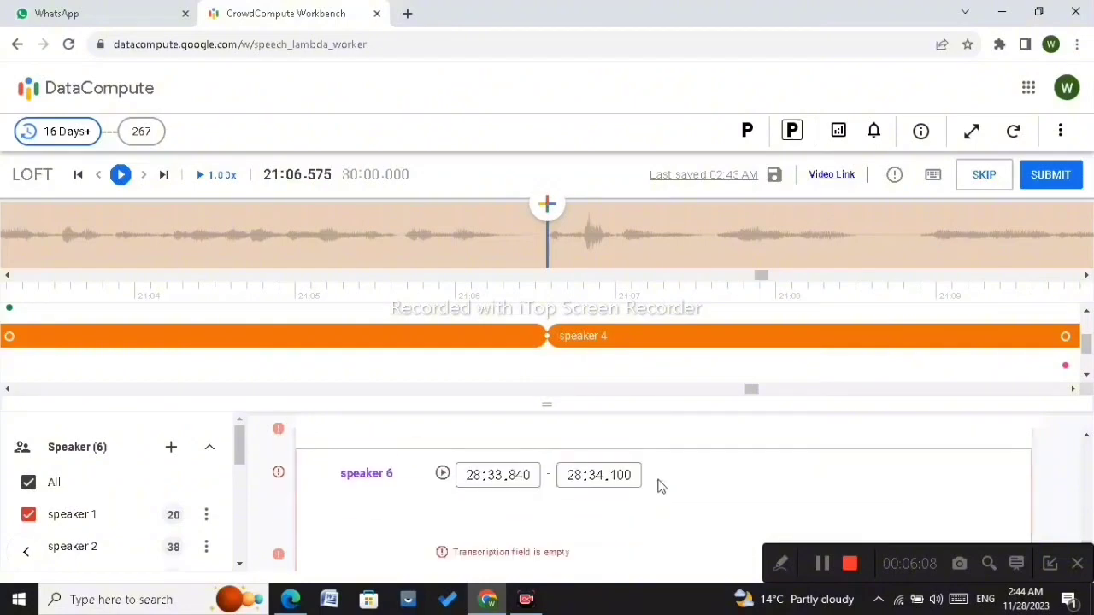
{"action": "scroll", "coordinate": [659, 486], "scroll_direction": "down", "scroll_amount": 4}
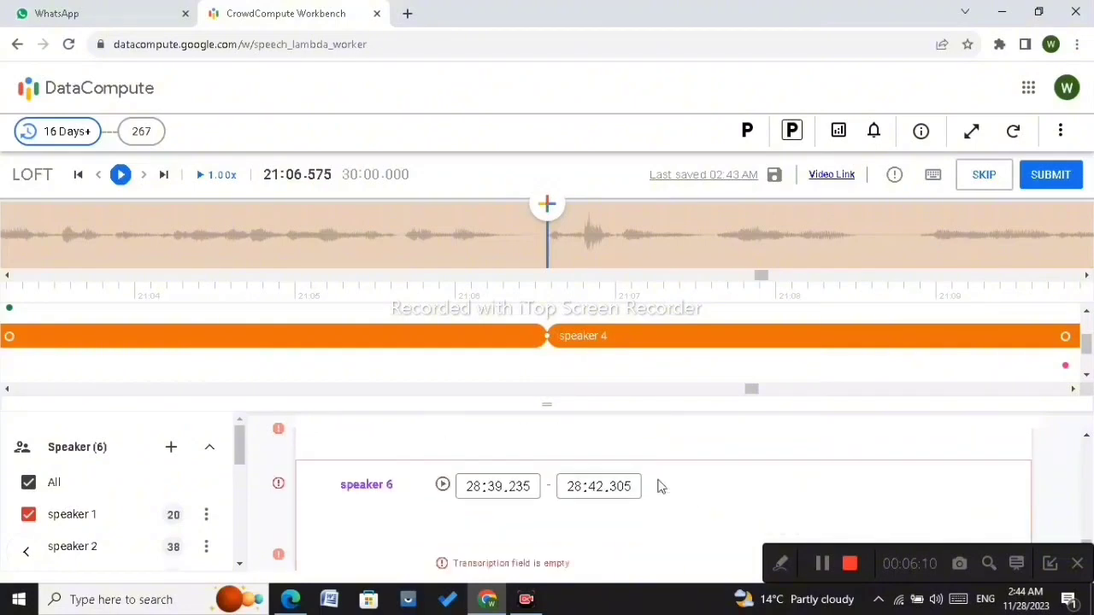
Step: Check the start and end times of the remaining segments, from speaker 6 at 28:39 to the task's final segment, for durations over 30 seconds
{"action": "scroll", "coordinate": [659, 481], "scroll_direction": "down", "scroll_amount": 3}
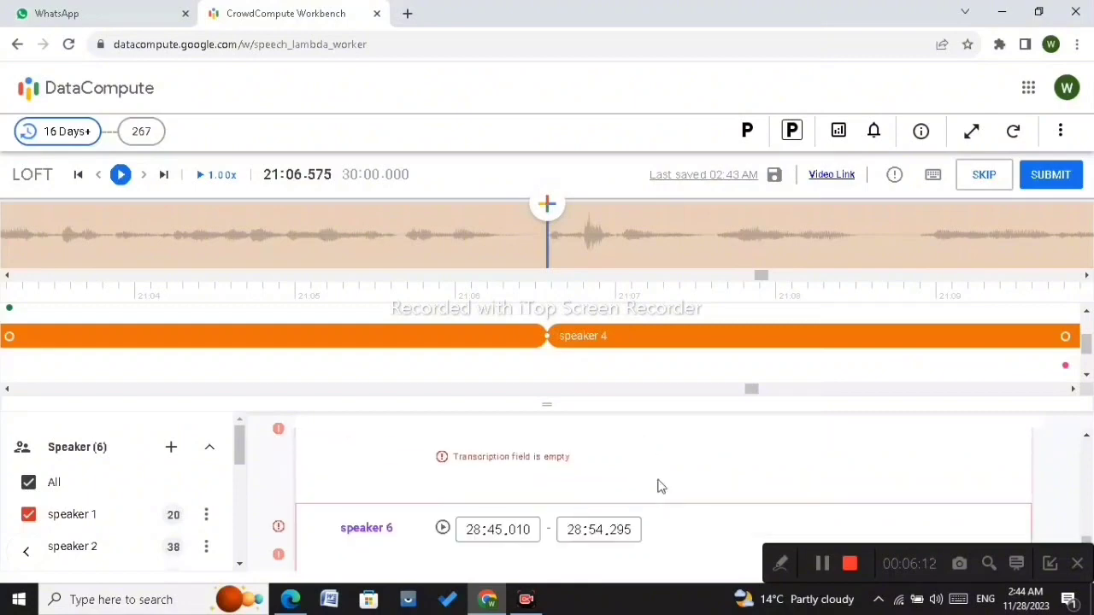
{"action": "scroll", "coordinate": [659, 485], "scroll_direction": "down", "scroll_amount": 4}
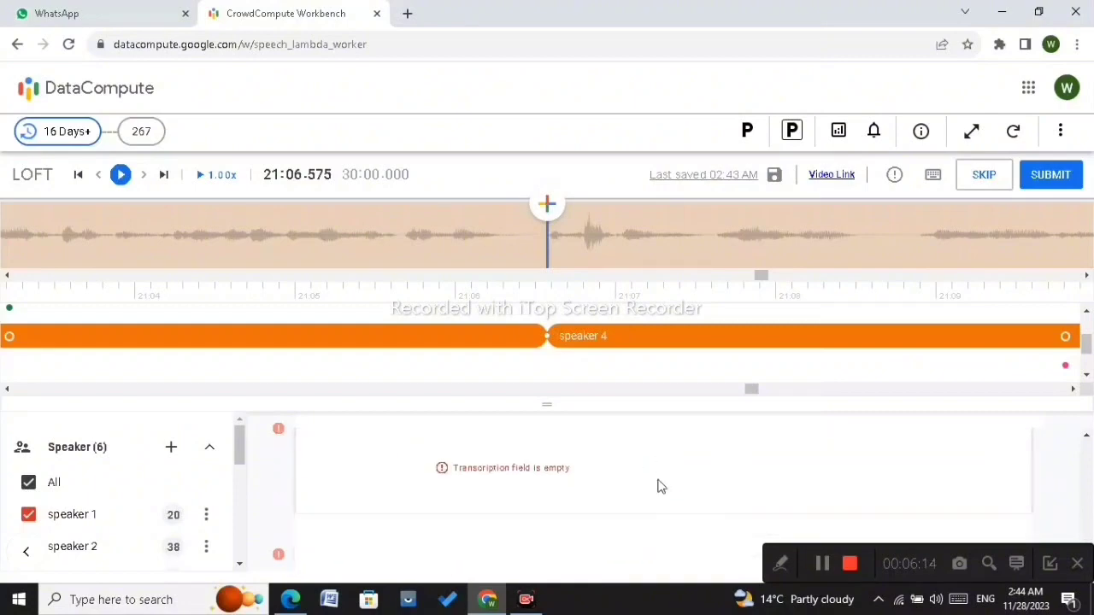
{"action": "scroll", "coordinate": [659, 486], "scroll_direction": "down", "scroll_amount": 2}
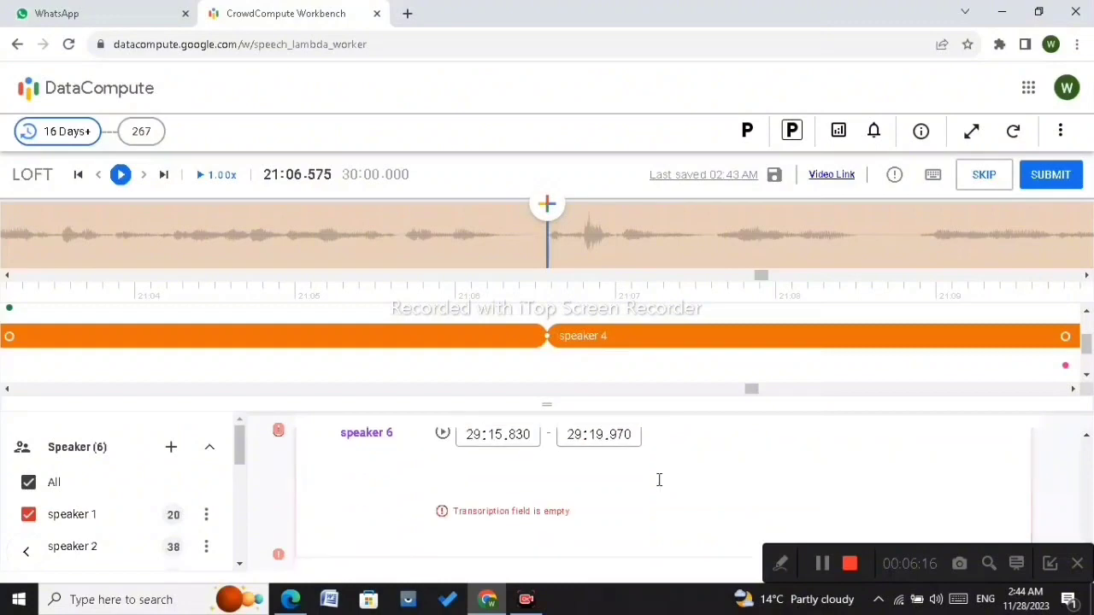
{"action": "scroll", "coordinate": [659, 486], "scroll_direction": "down", "scroll_amount": 4}
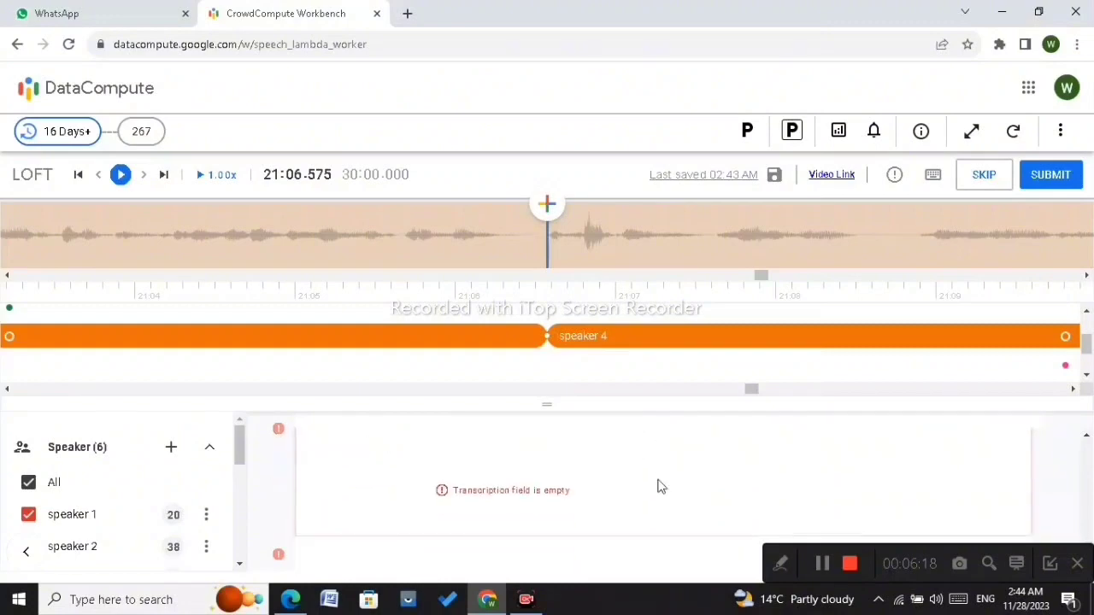
{"action": "scroll", "coordinate": [659, 486], "scroll_direction": "down", "scroll_amount": 3}
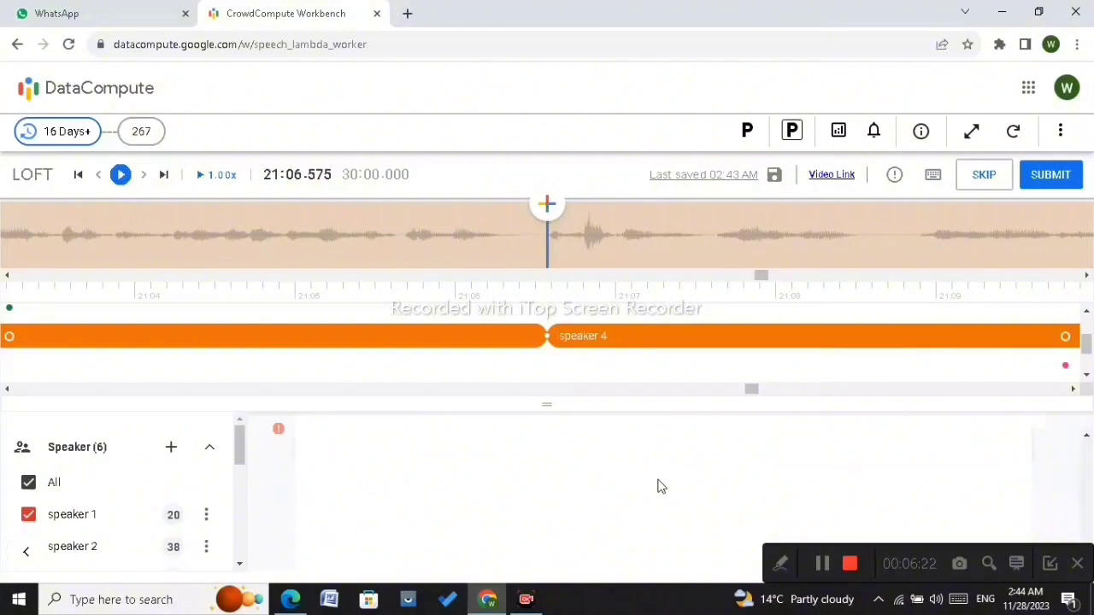
{"action": "scroll", "coordinate": [659, 482], "scroll_direction": "up", "scroll_amount": 1}
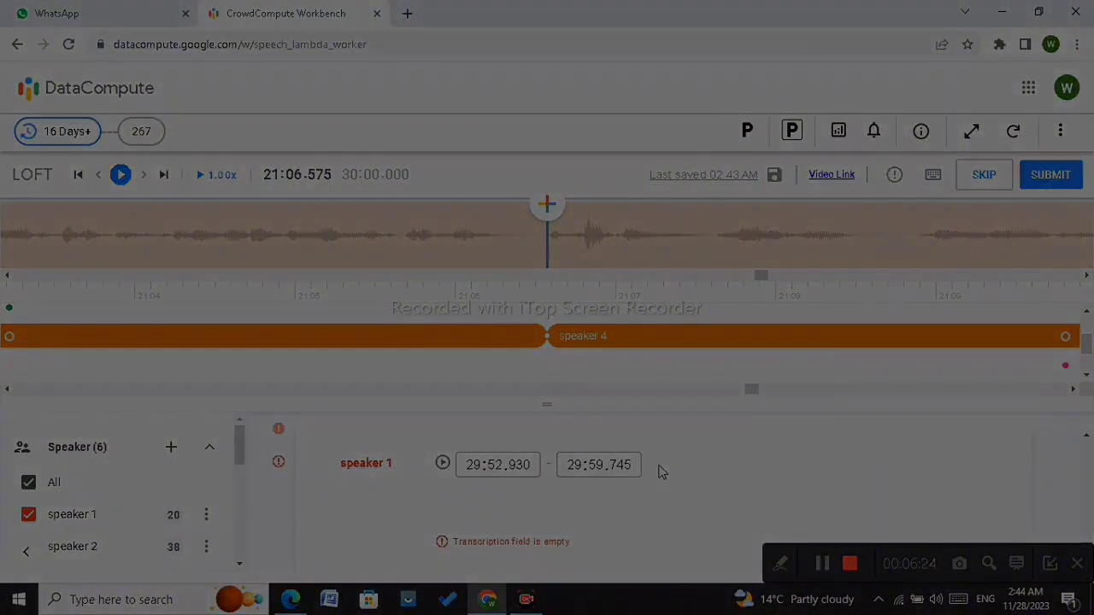